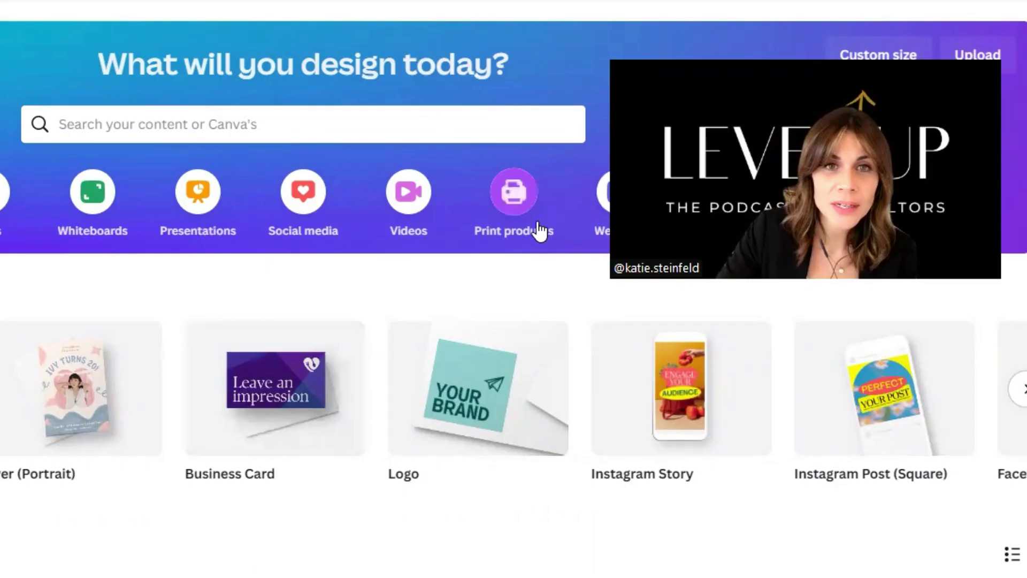
Search Canva's templates for 'instagram reel' and browse the results
{"action": "left_click", "coordinate": [407, 127]}
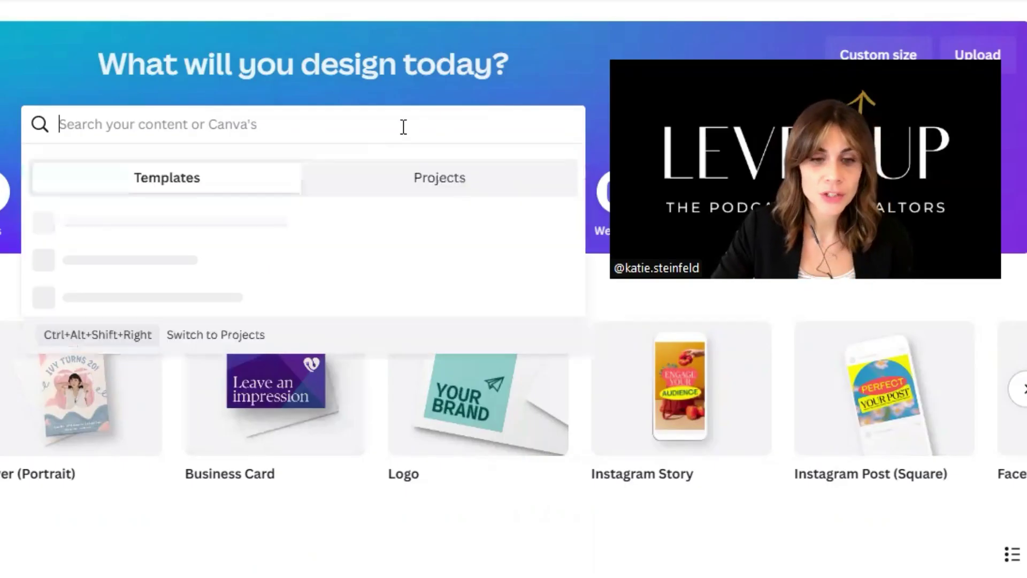
{"action": "type", "text": "instagram reel"}
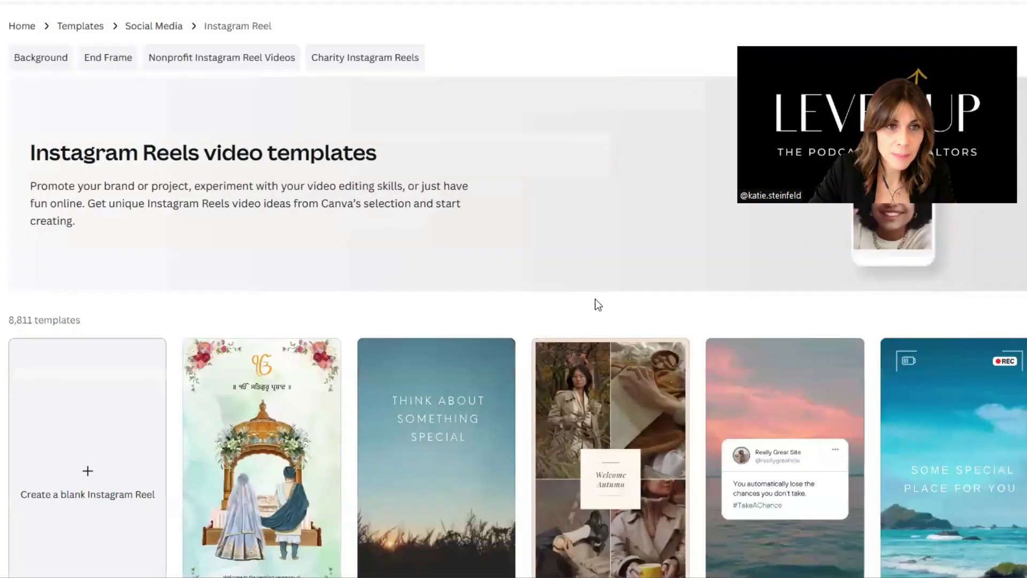
{"action": "scroll", "coordinate": [204, 349], "scroll_direction": "down", "scroll_amount": 3}
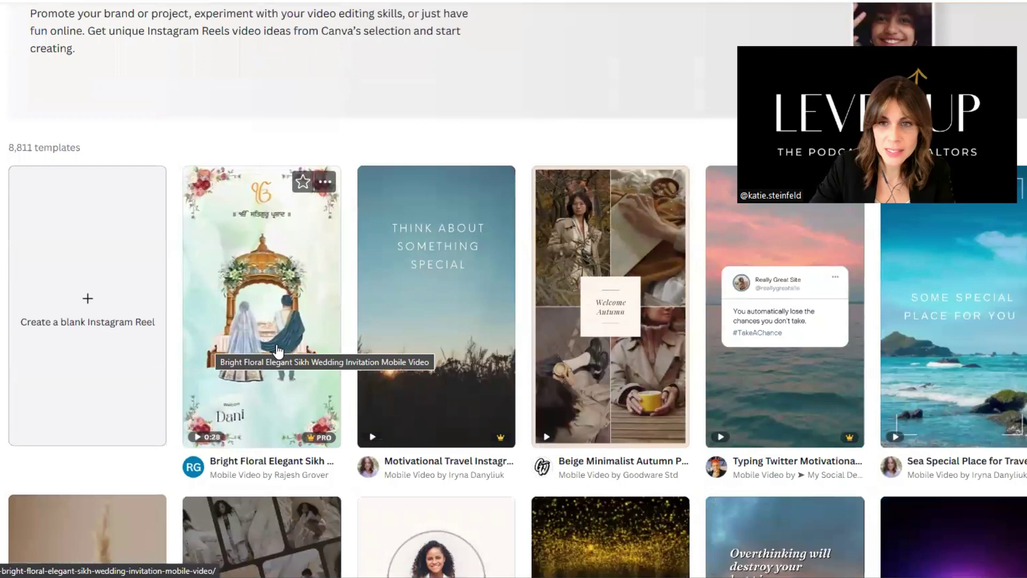
{"action": "scroll", "coordinate": [559, 357], "scroll_direction": "down", "scroll_amount": 3}
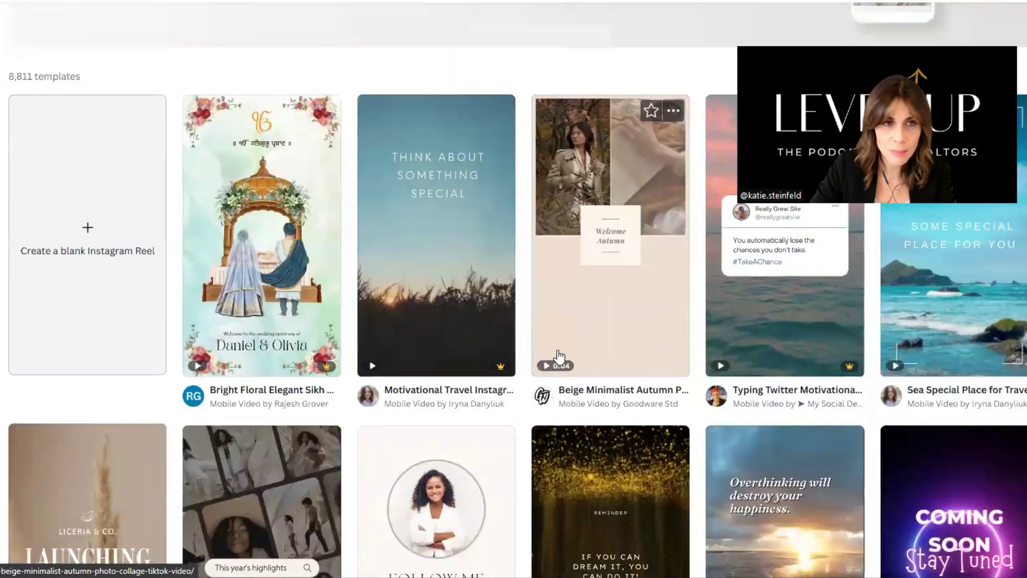
Start a blank Reel, upload the rent-report video, and add it after the 5-second page
{"action": "left_click", "coordinate": [134, 209]}
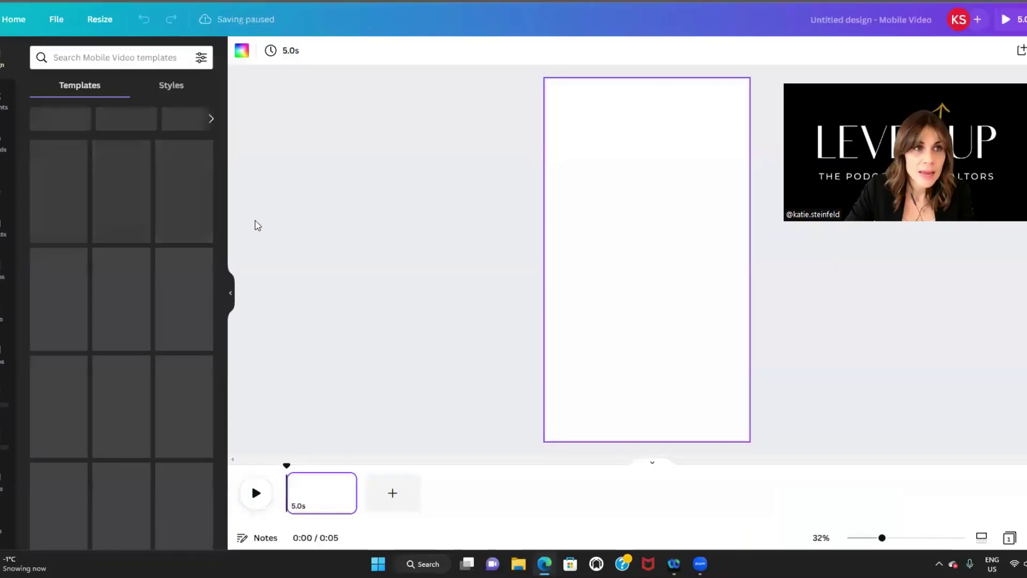
{"action": "left_click", "coordinate": [7, 140]}
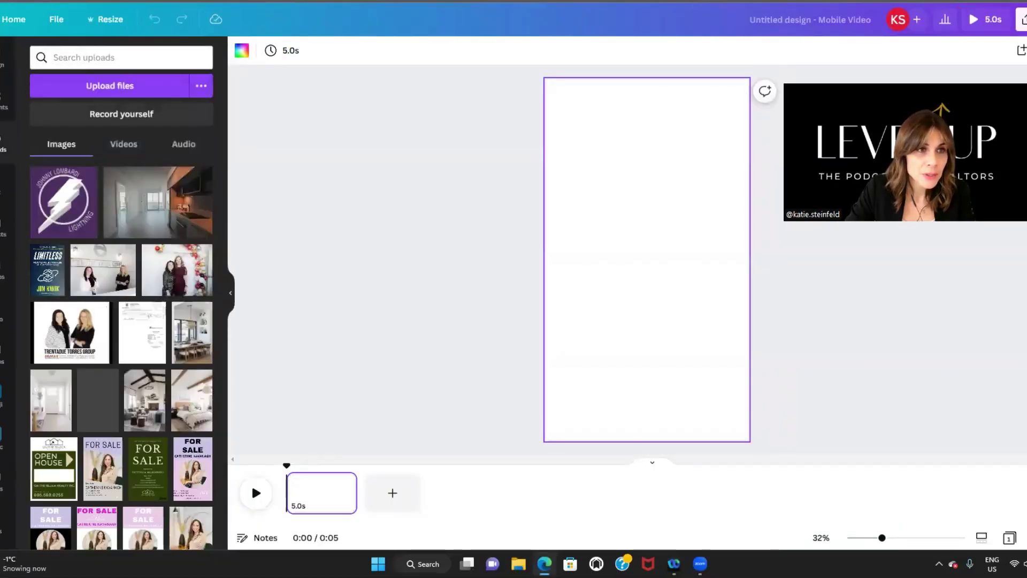
{"action": "left_click", "coordinate": [145, 94]}
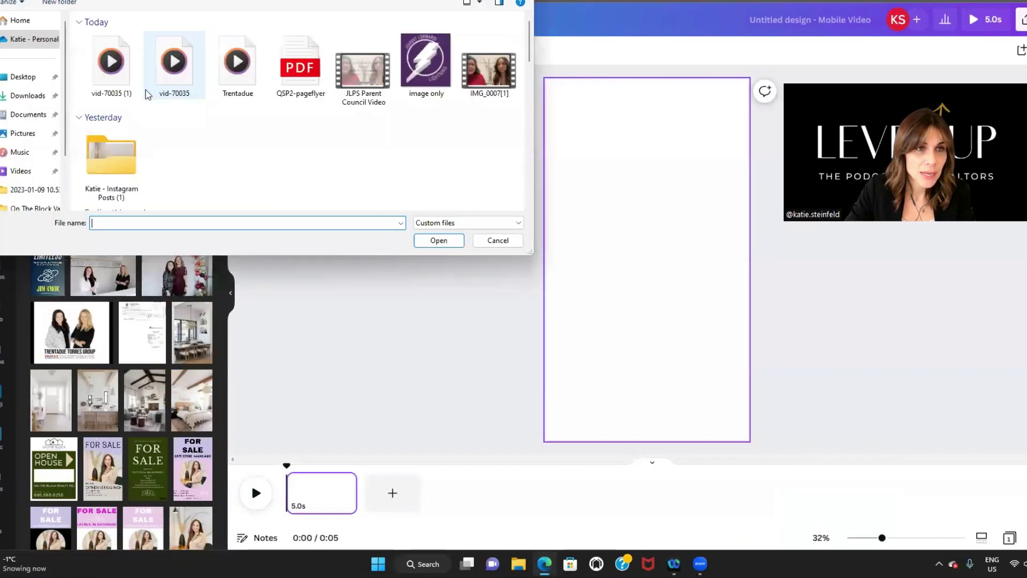
{"action": "left_click", "coordinate": [103, 79]}
{"action": "left_click", "coordinate": [103, 79]}
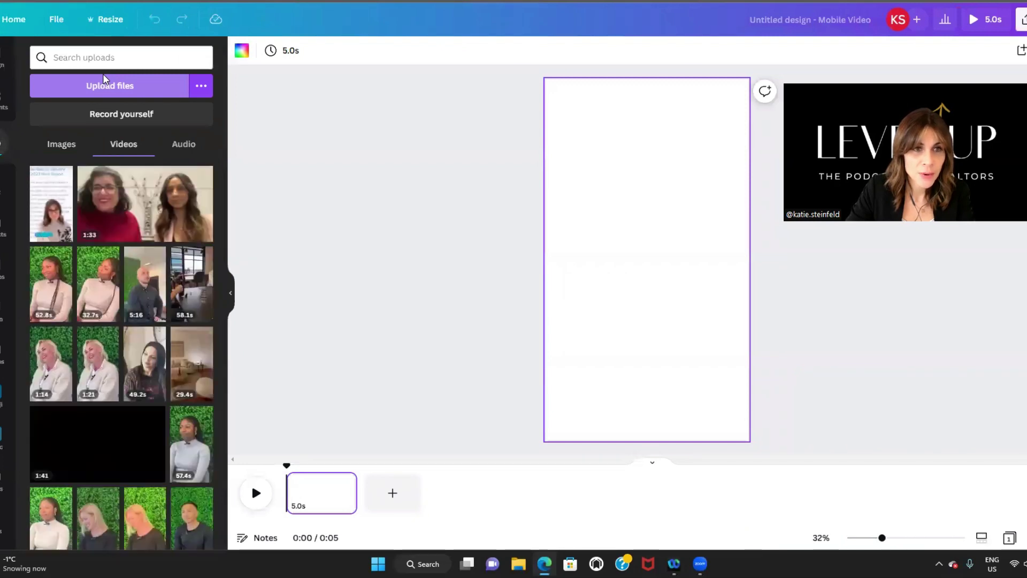
{"action": "mouse_move", "coordinate": [61, 220]}
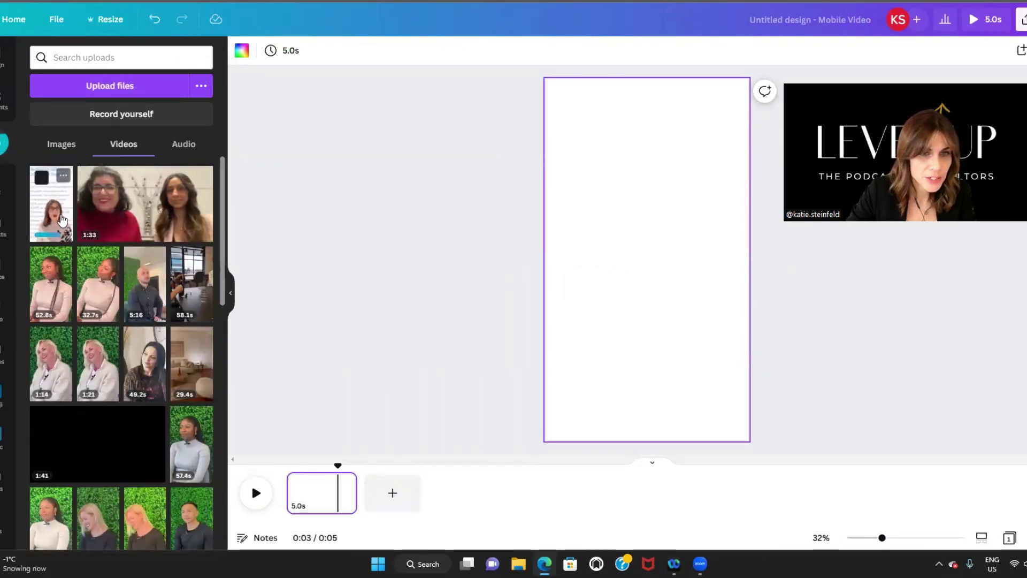
{"action": "left_click_drag", "start_coordinate": [61, 219], "coordinate": [388, 498]}
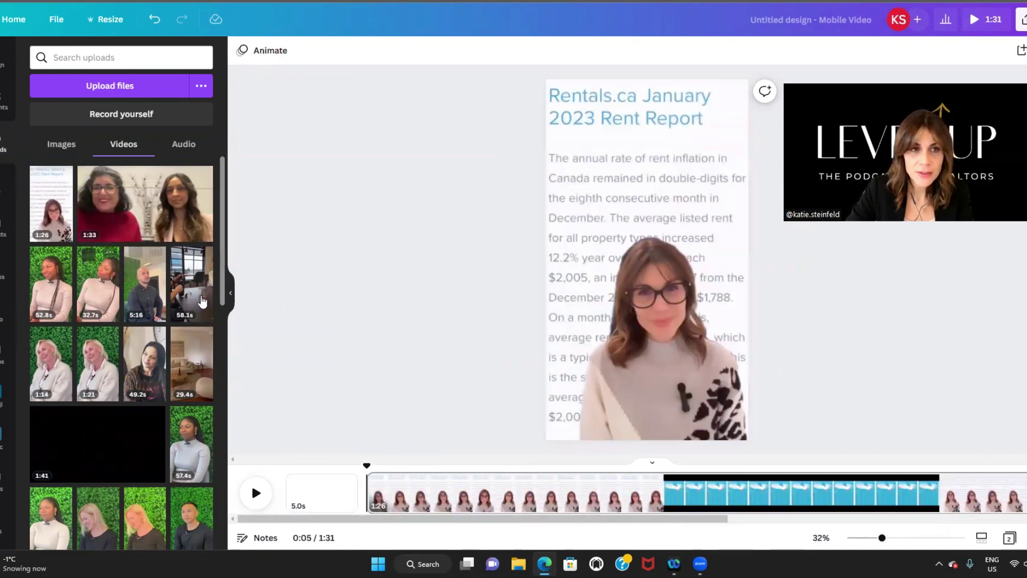
Widen the workspace, show notes, and split the rent-report video at 0:10
{"action": "left_click", "coordinate": [230, 294]}
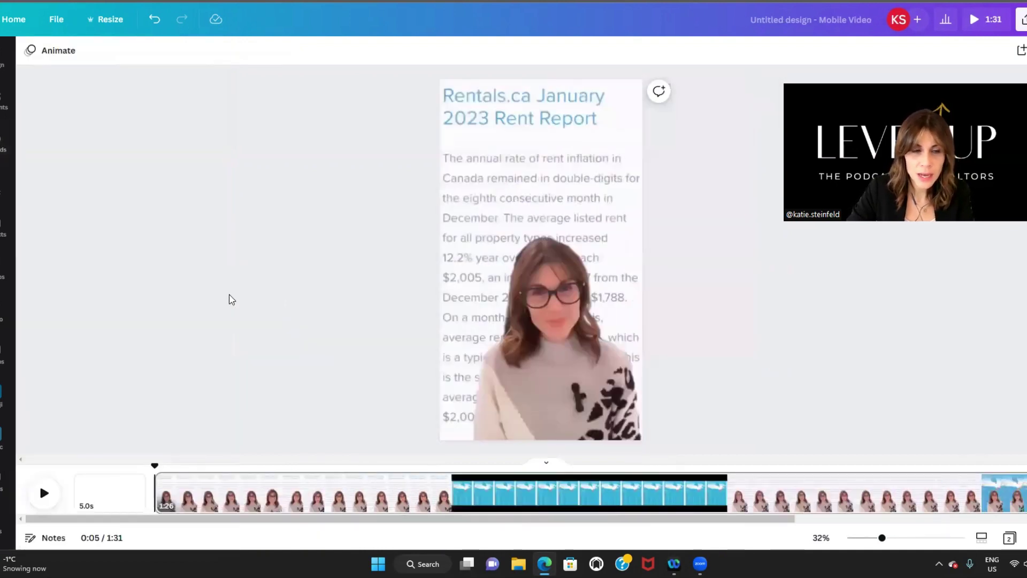
{"action": "left_click", "coordinate": [48, 538]}
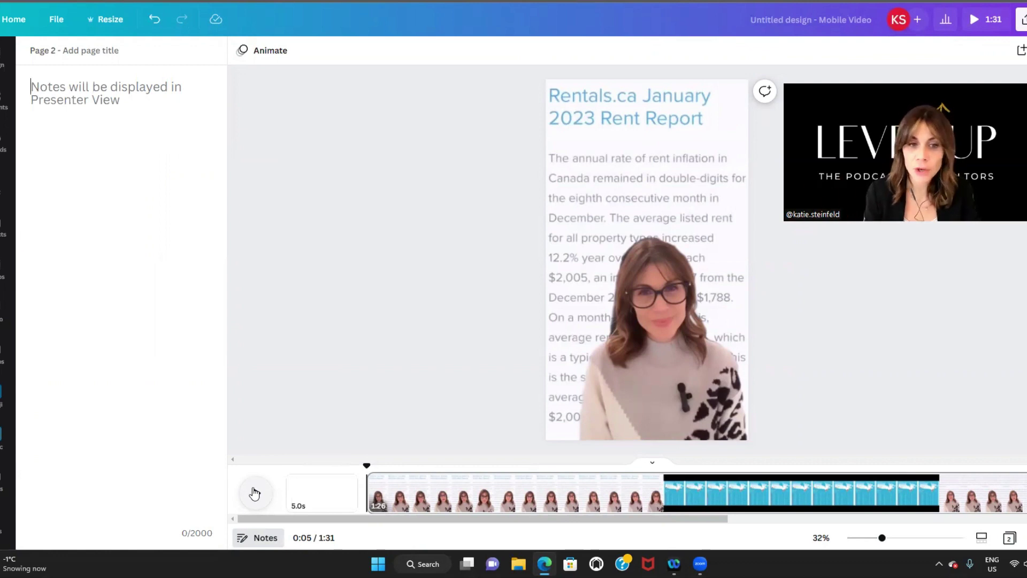
{"action": "left_click", "coordinate": [439, 495]}
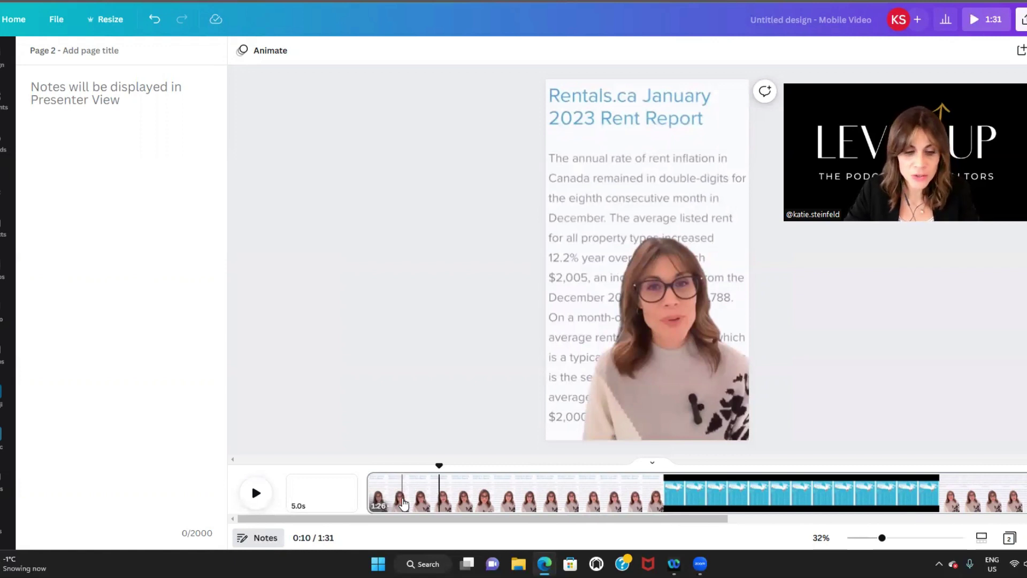
{"action": "key", "text": "s"}
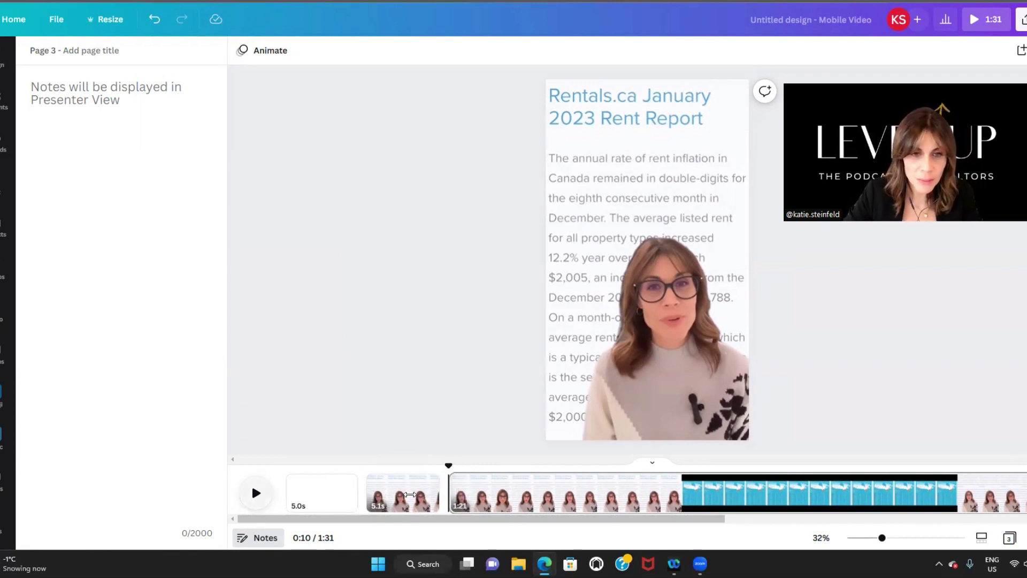
Play the video and split it at further cut points into short clips
{"action": "key", "text": "space"}
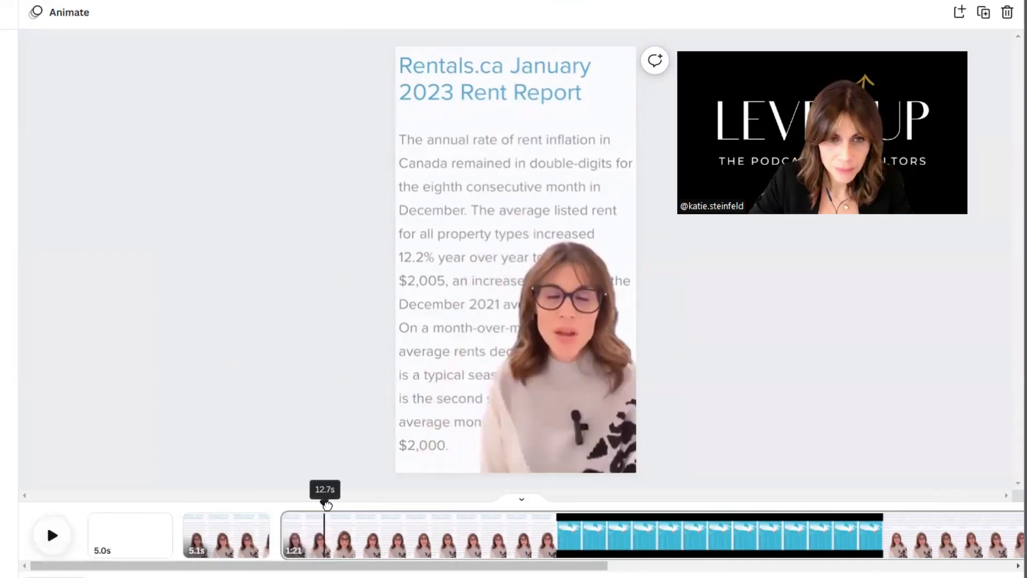
{"action": "left_click", "coordinate": [261, 499]}
{"action": "left_click", "coordinate": [59, 547]}
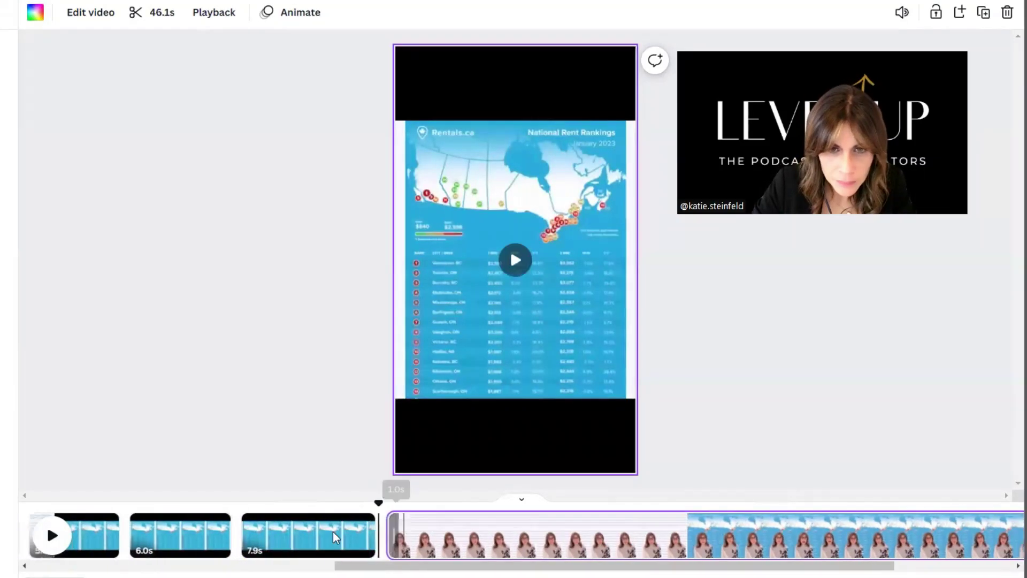
{"action": "left_click", "coordinate": [63, 537]}
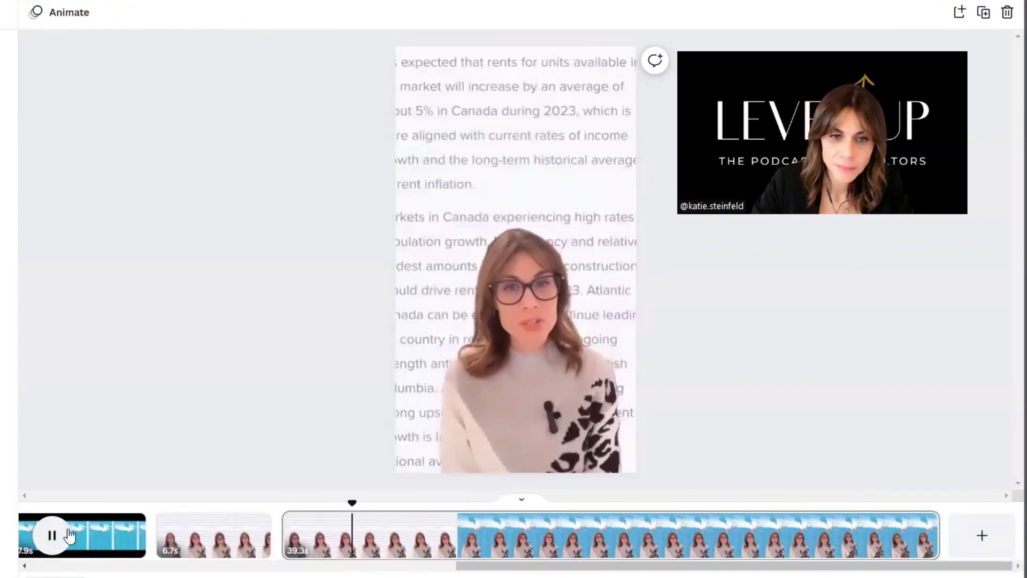
{"action": "key", "text": "s"}
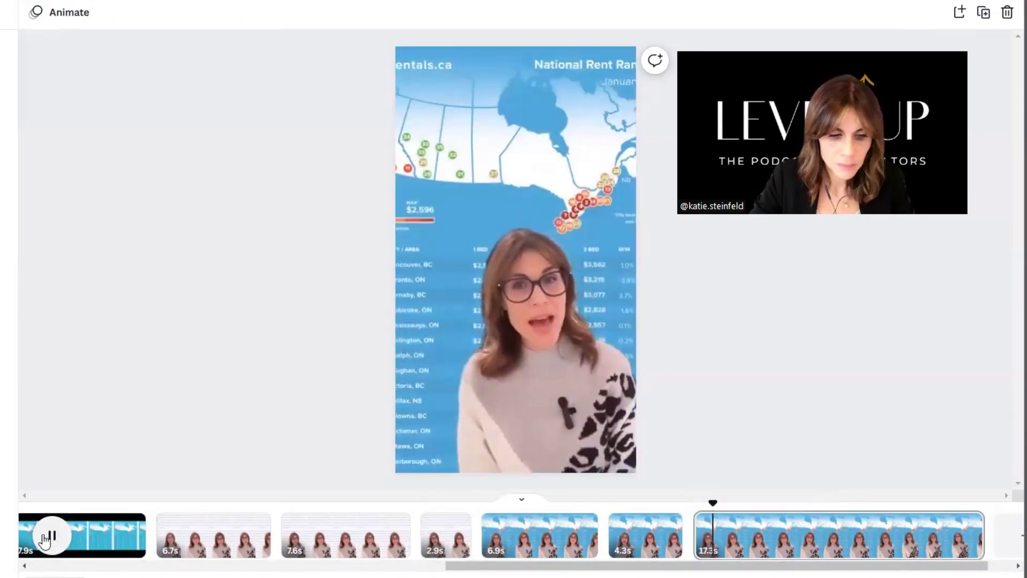
{"action": "key", "text": "s"}
{"action": "key", "text": "s"}
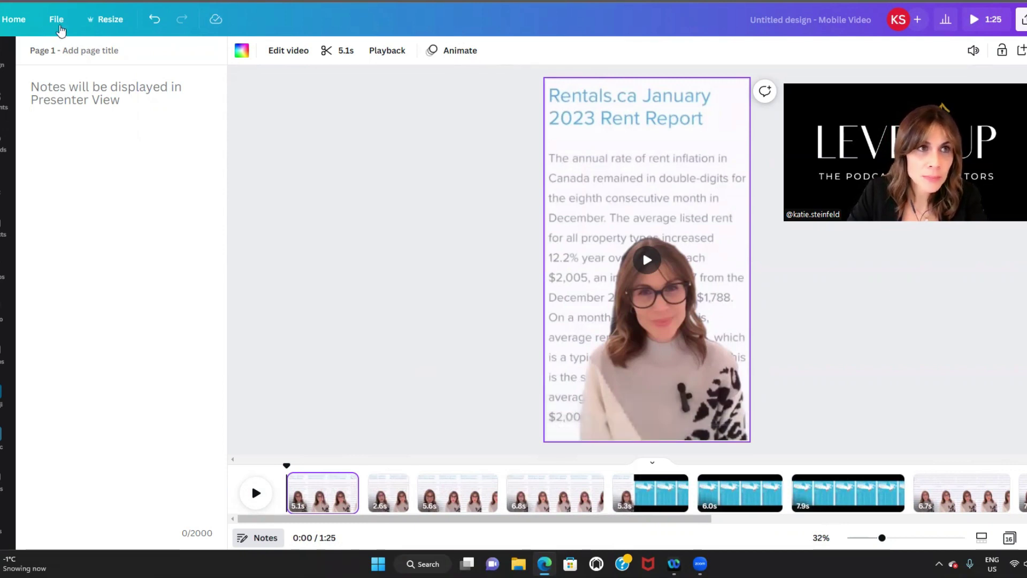
Turn on rulers and guides from the File view settings
{"action": "left_click", "coordinate": [57, 23]}
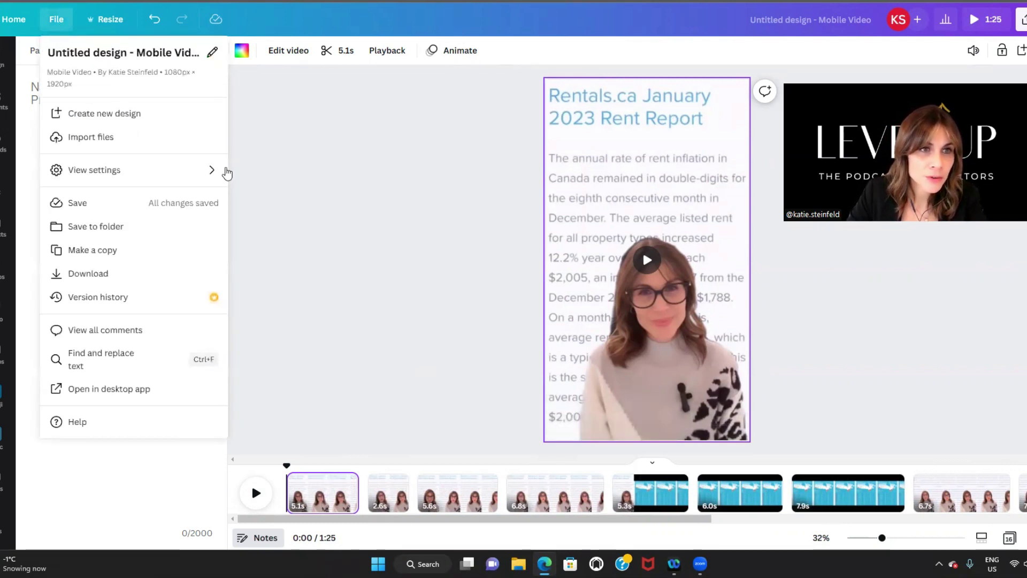
{"action": "mouse_move", "coordinate": [220, 170]}
{"action": "left_click", "coordinate": [304, 176]}
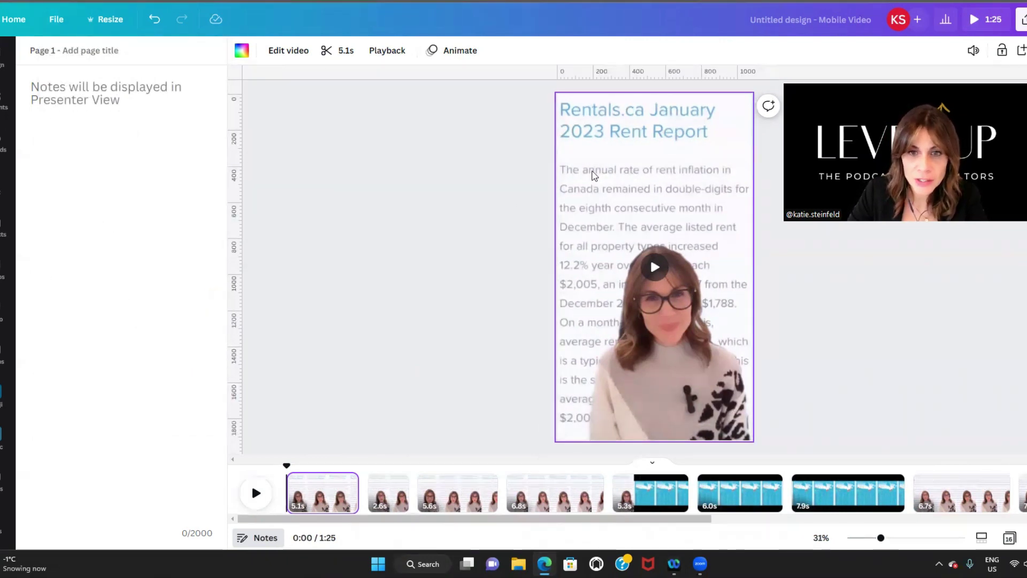
Place two horizontal guides across the upper page to mark a caption band
{"action": "left_click", "coordinate": [592, 96]}
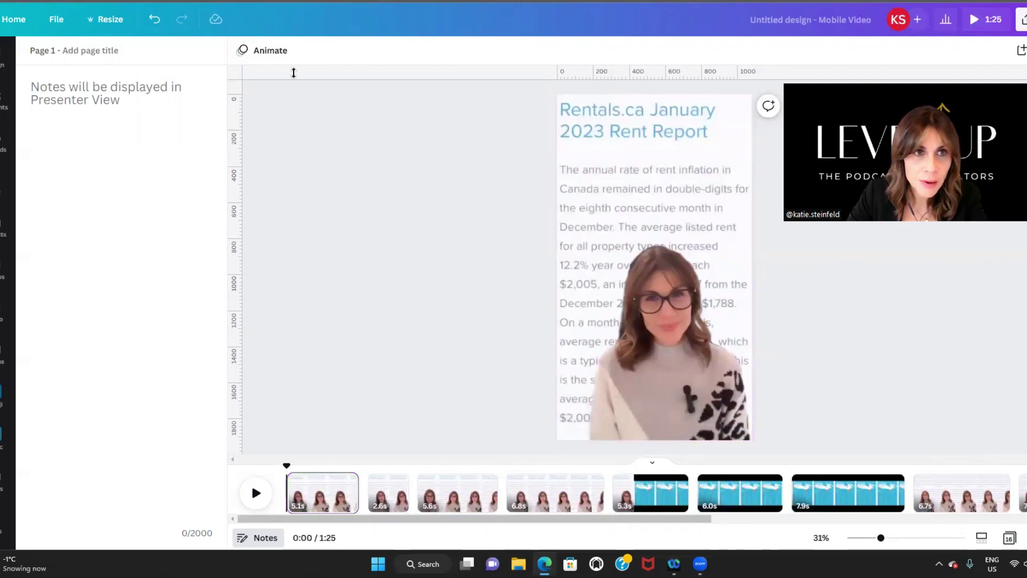
{"action": "left_click_drag", "start_coordinate": [664, 77], "coordinate": [669, 193]}
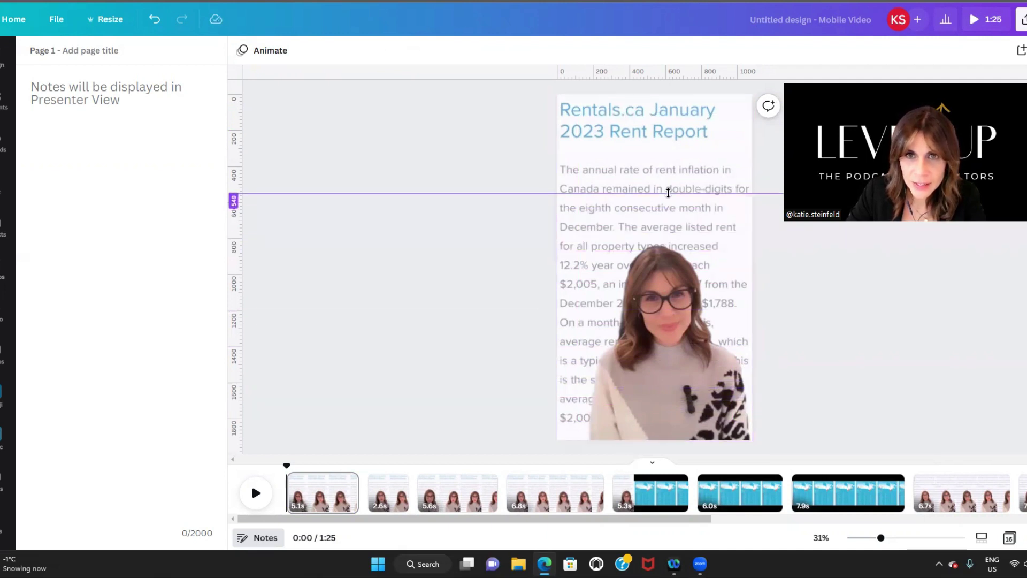
{"action": "left_click_drag", "start_coordinate": [668, 193], "coordinate": [696, 214]}
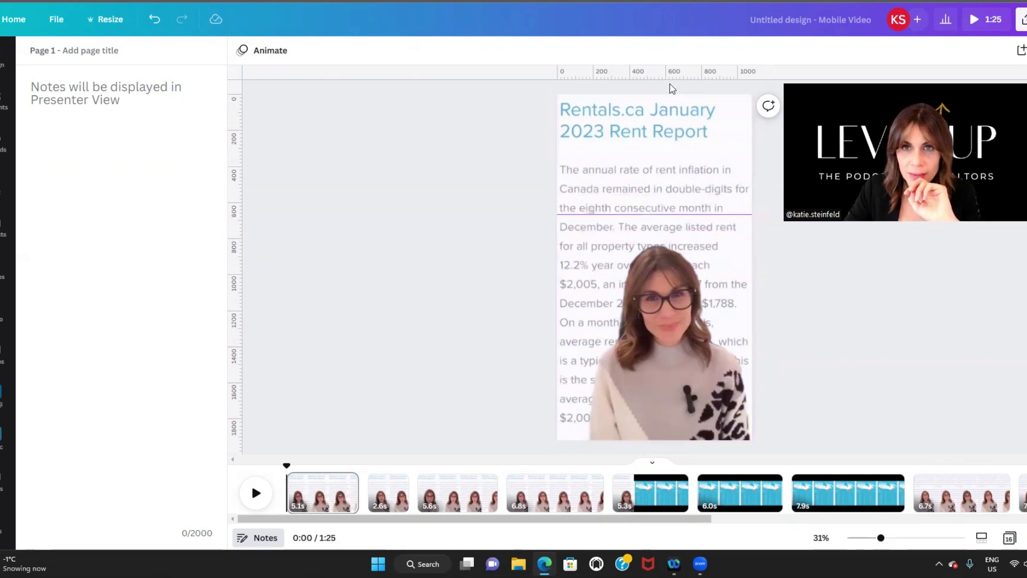
{"action": "left_click_drag", "start_coordinate": [673, 75], "coordinate": [660, 184]}
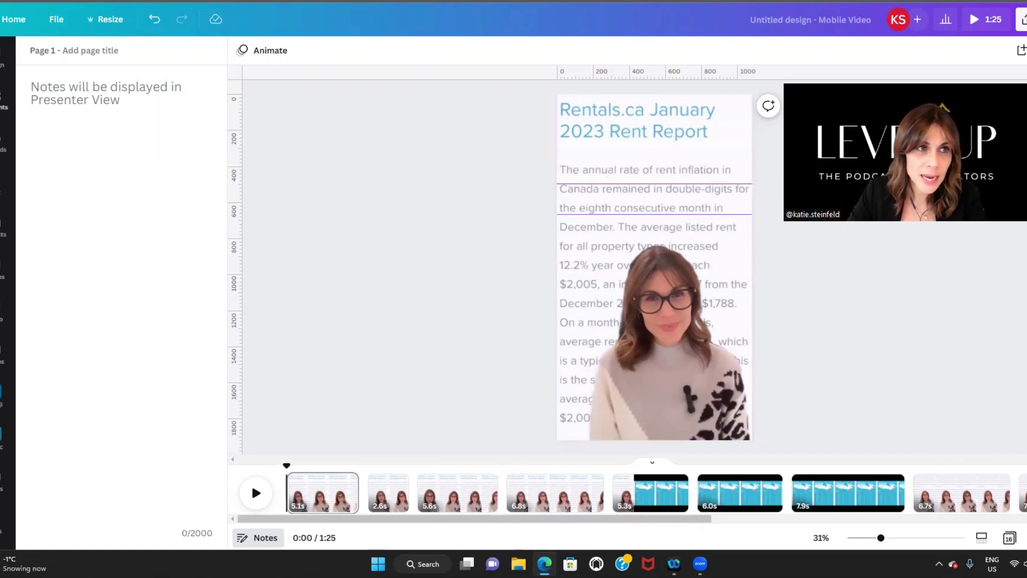
Add an 'Add a little bit of body text' box between the guides, enlarged to 49.1
{"action": "left_click", "coordinate": [5, 99]}
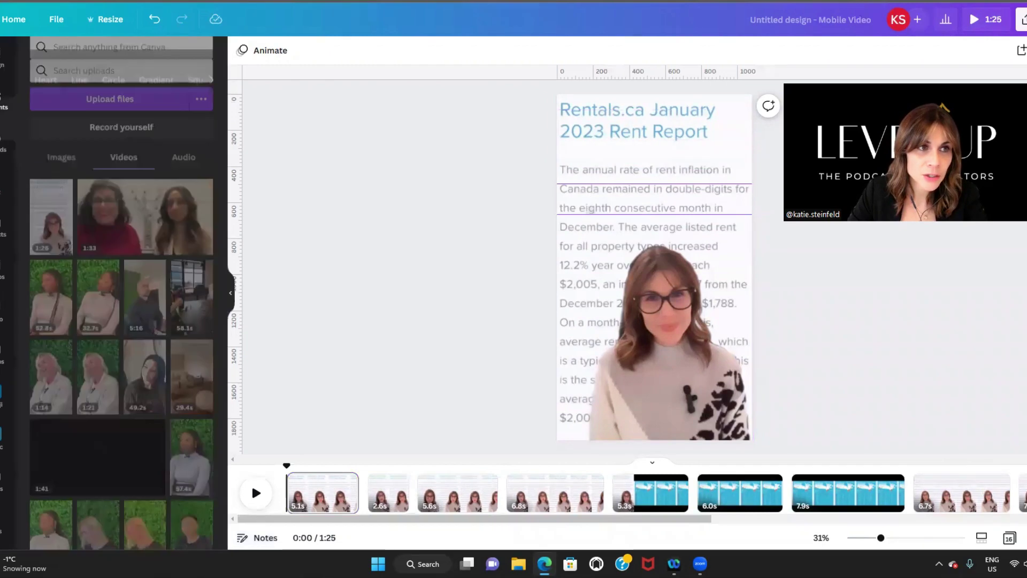
{"action": "left_click", "coordinate": [5, 185]}
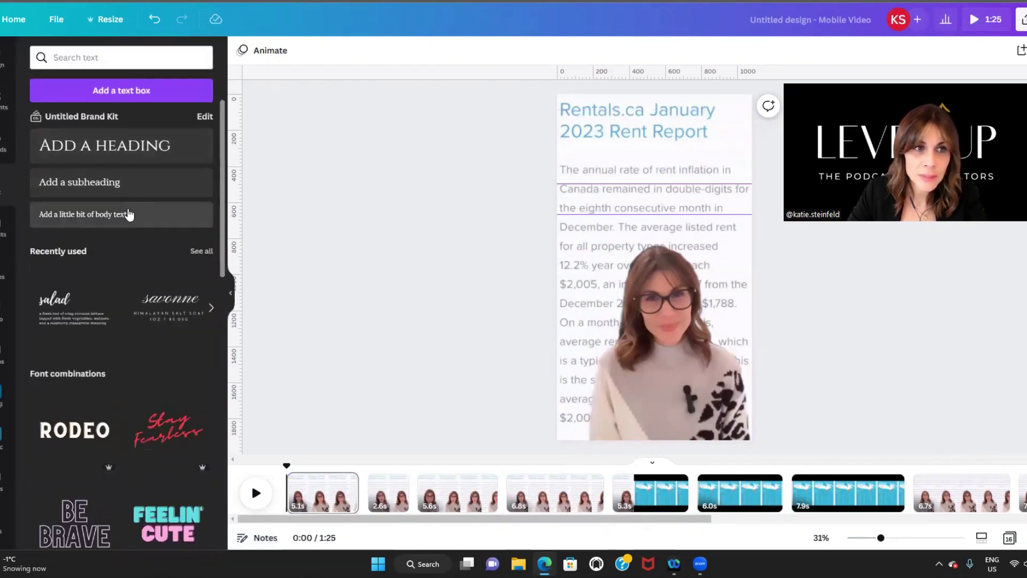
{"action": "left_click", "coordinate": [131, 214]}
{"action": "left_click_drag", "start_coordinate": [659, 269], "coordinate": [770, 212]}
{"action": "double_click", "coordinate": [707, 198]}
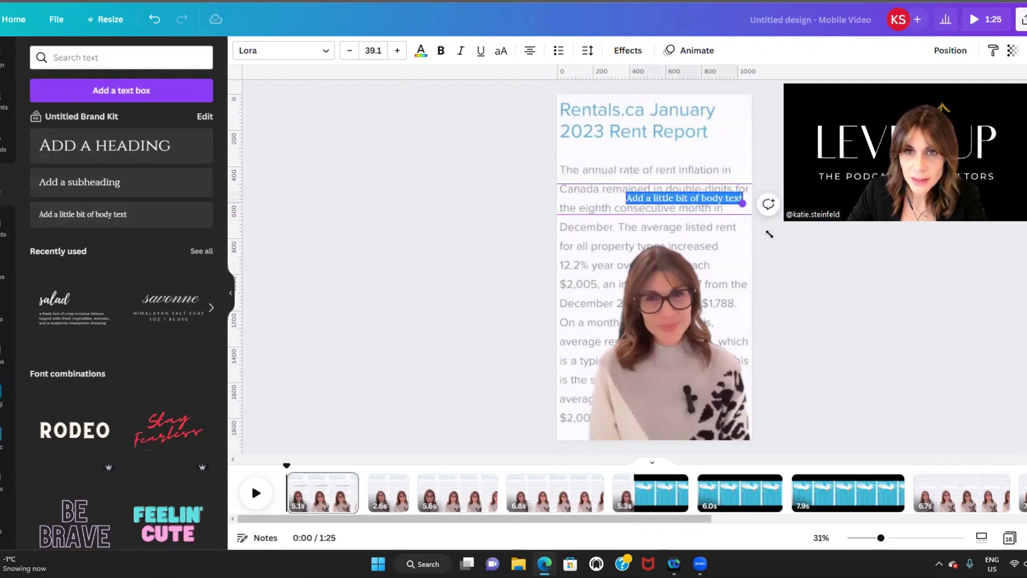
{"action": "left_click", "coordinate": [707, 198]}
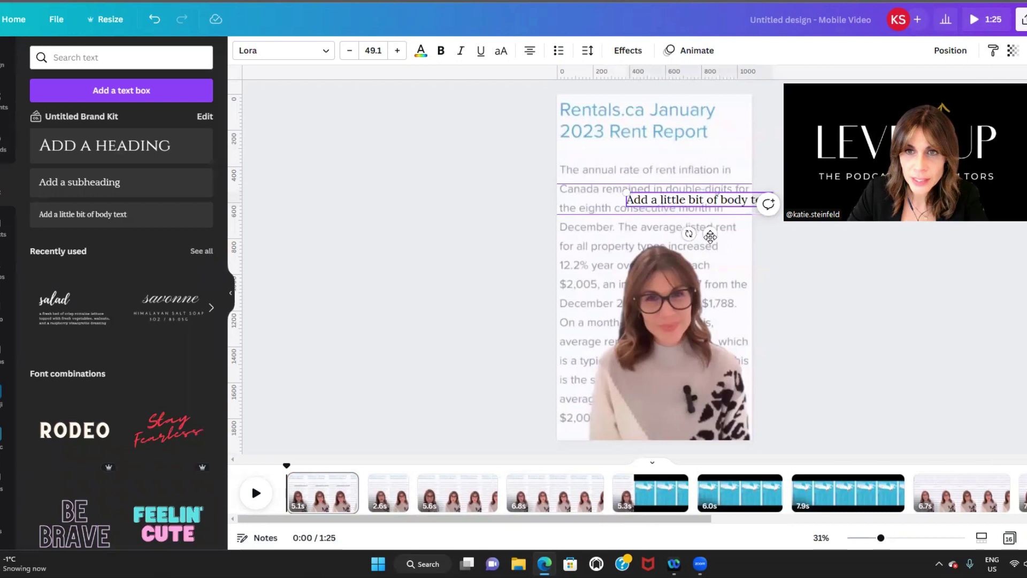
Give the caption a solid black background effect and white text colour
{"action": "key", "text": "Escape"}
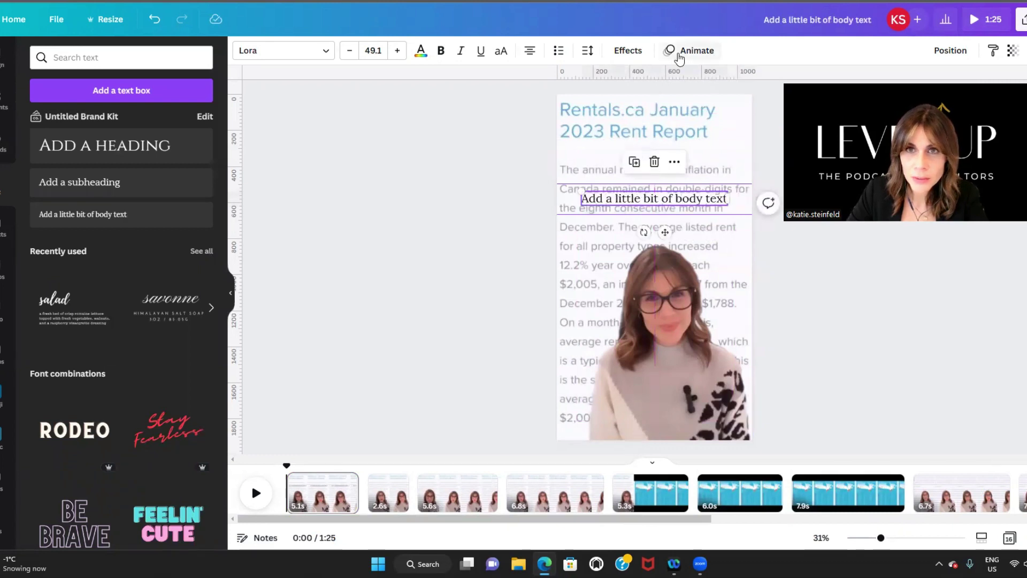
{"action": "left_click", "coordinate": [629, 51]}
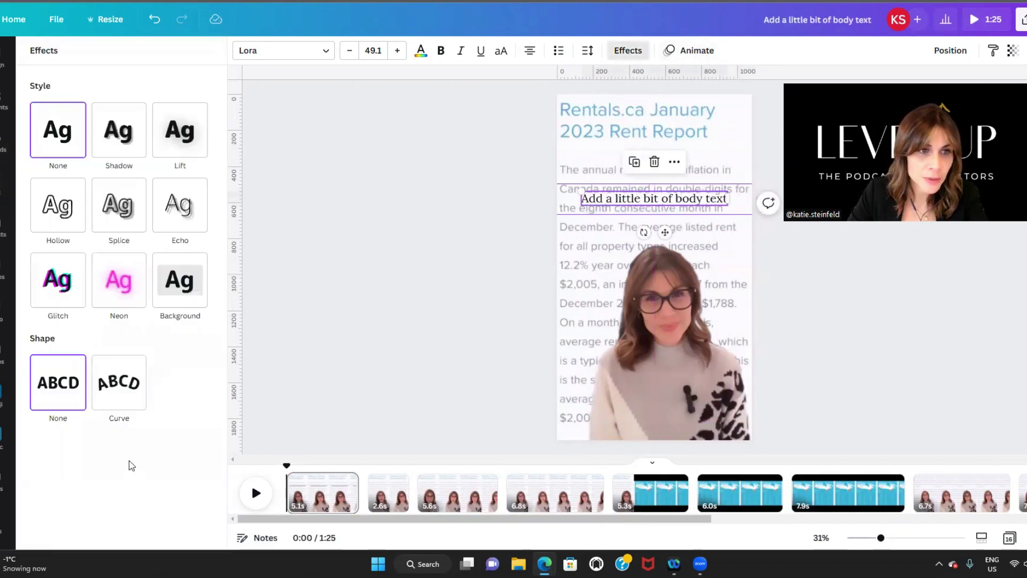
{"action": "left_click", "coordinate": [178, 297]}
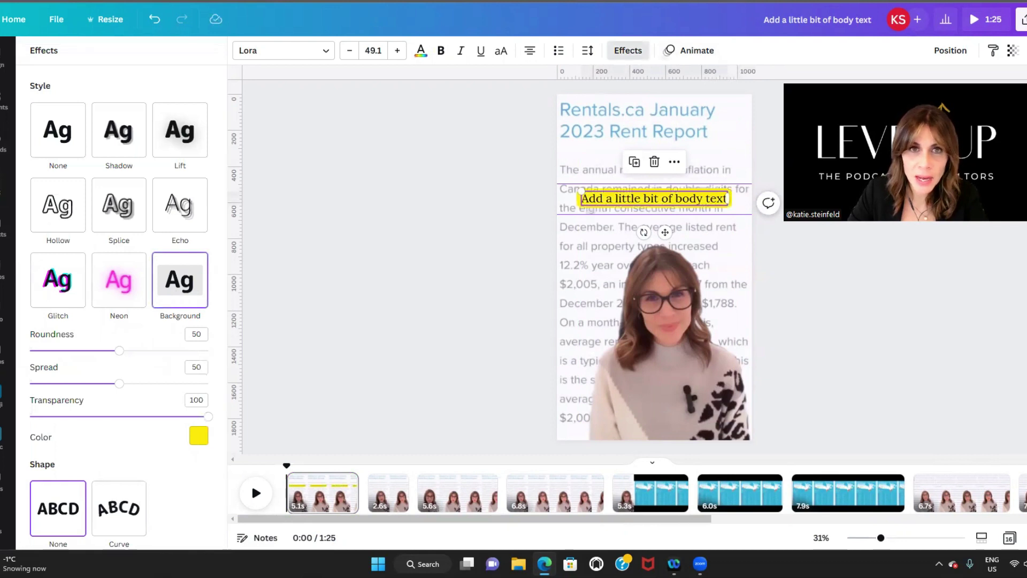
{"action": "left_click", "coordinate": [421, 53]}
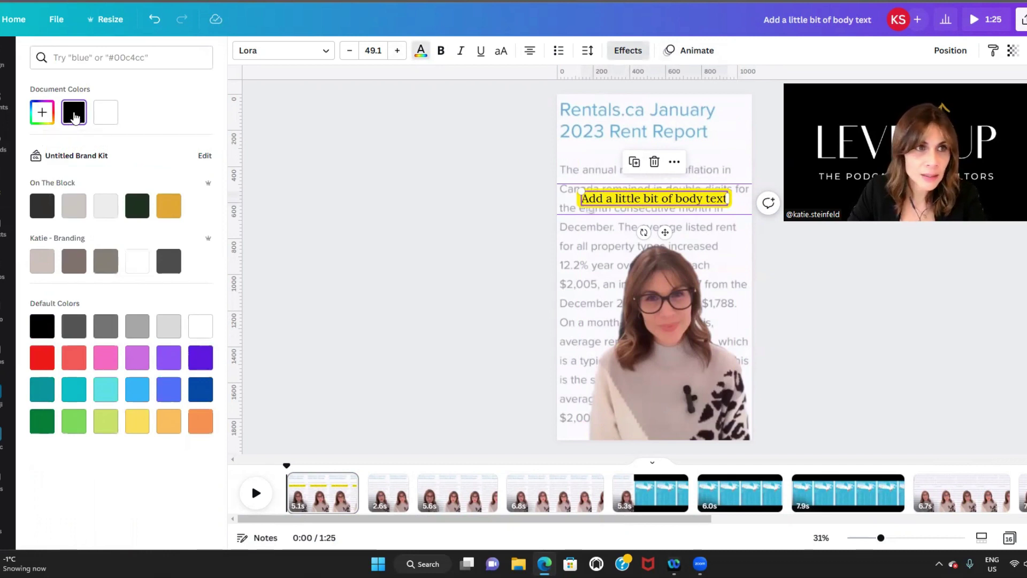
{"action": "left_click", "coordinate": [629, 51]}
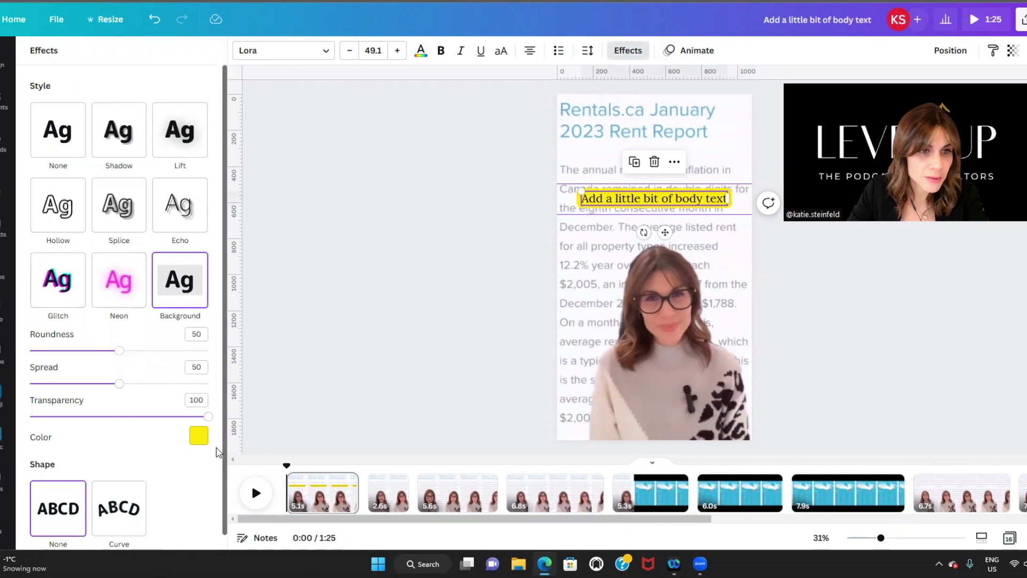
{"action": "left_click", "coordinate": [202, 442]}
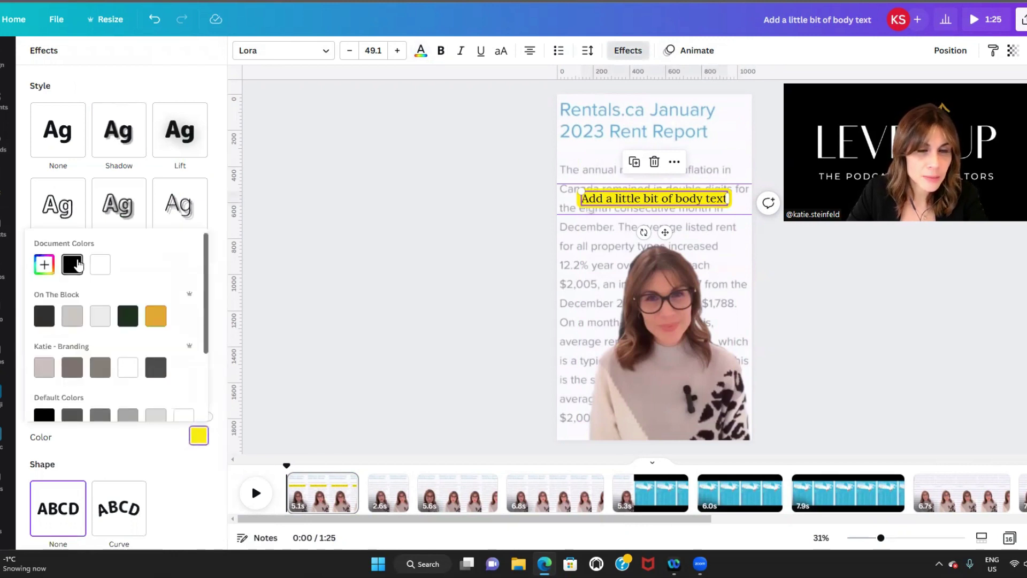
{"action": "left_click", "coordinate": [72, 265]}
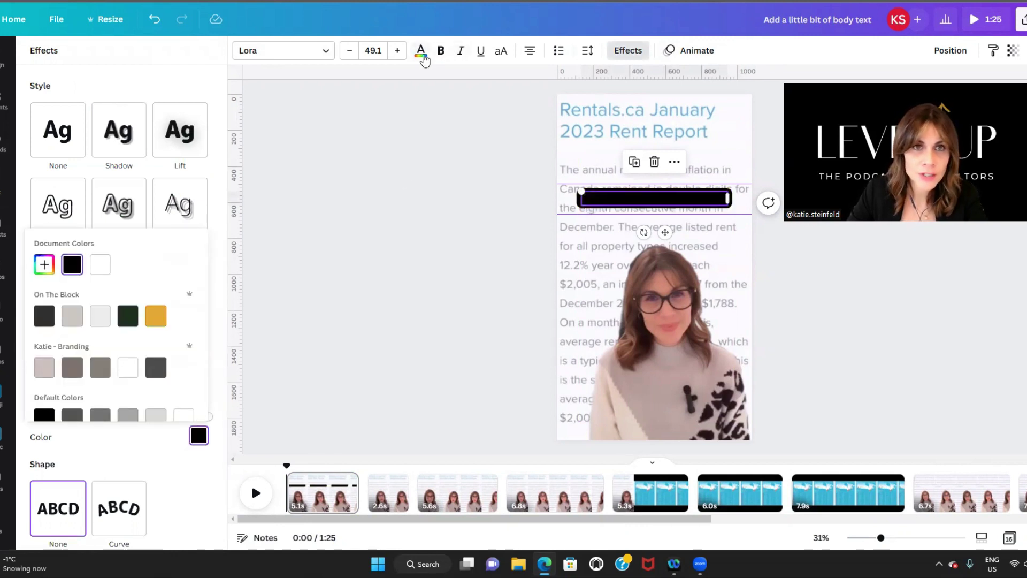
{"action": "left_click", "coordinate": [421, 50]}
{"action": "left_click", "coordinate": [106, 112]}
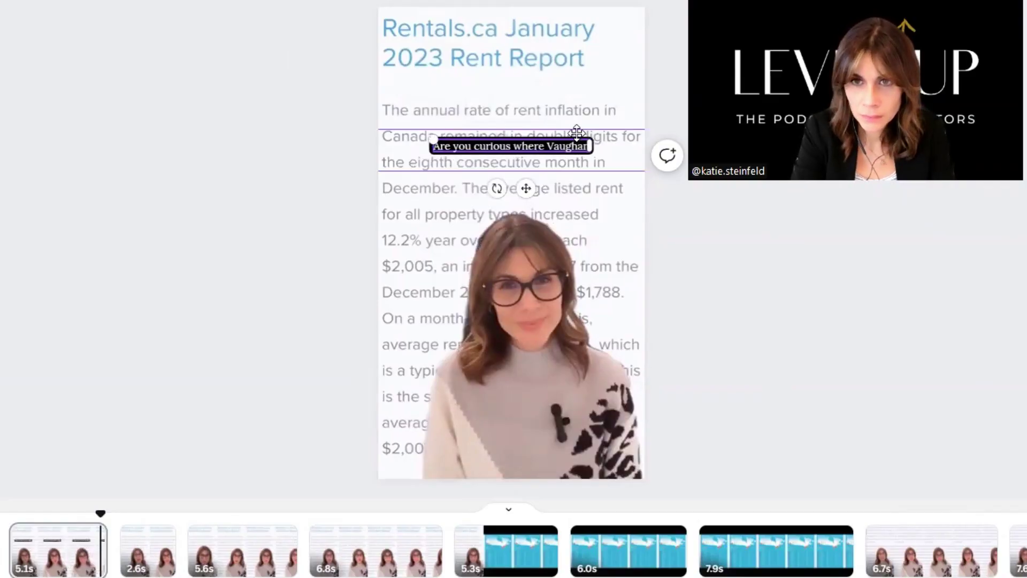
Finish the caption 'Are you curious where Vaughan ranks nationally for rent prices?' and wrap it onto two lines
{"action": "type", "text": "ranks nationally for rent prices?"}
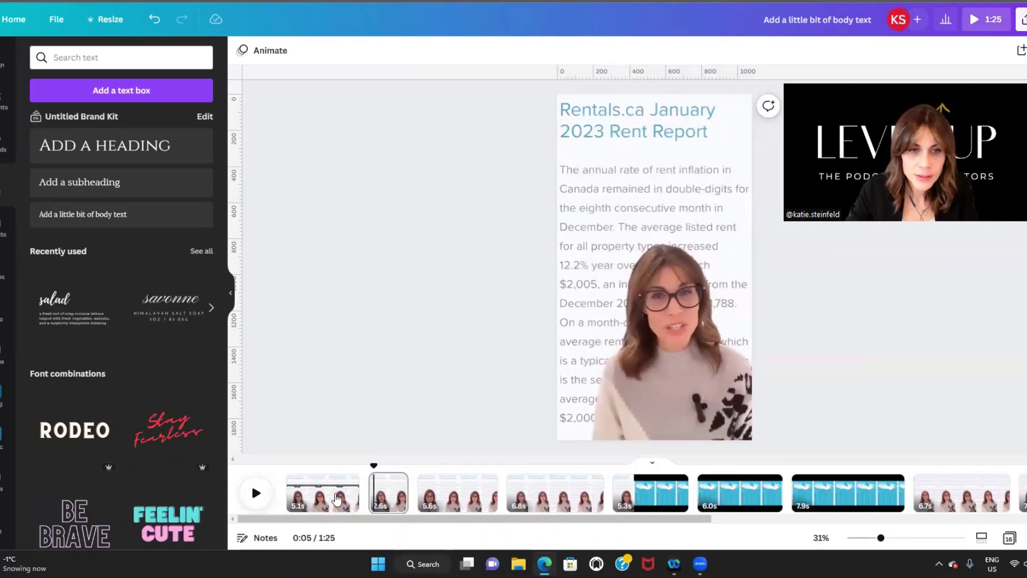
{"action": "left_click", "coordinate": [336, 500]}
{"action": "left_click", "coordinate": [698, 201]}
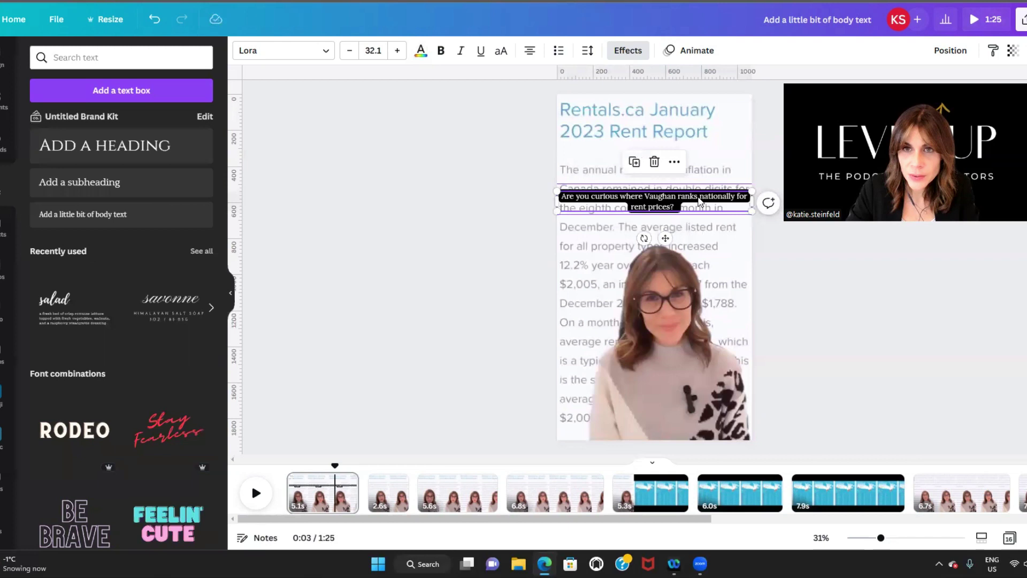
{"action": "left_click_drag", "start_coordinate": [753, 202], "coordinate": [702, 201]}
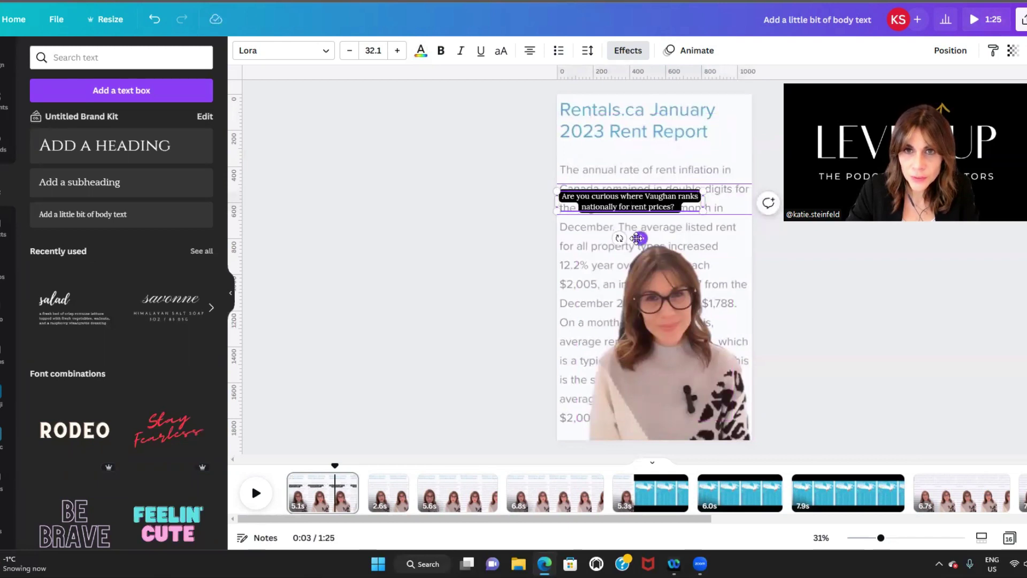
{"action": "left_click_drag", "start_coordinate": [637, 238], "coordinate": [664, 232]}
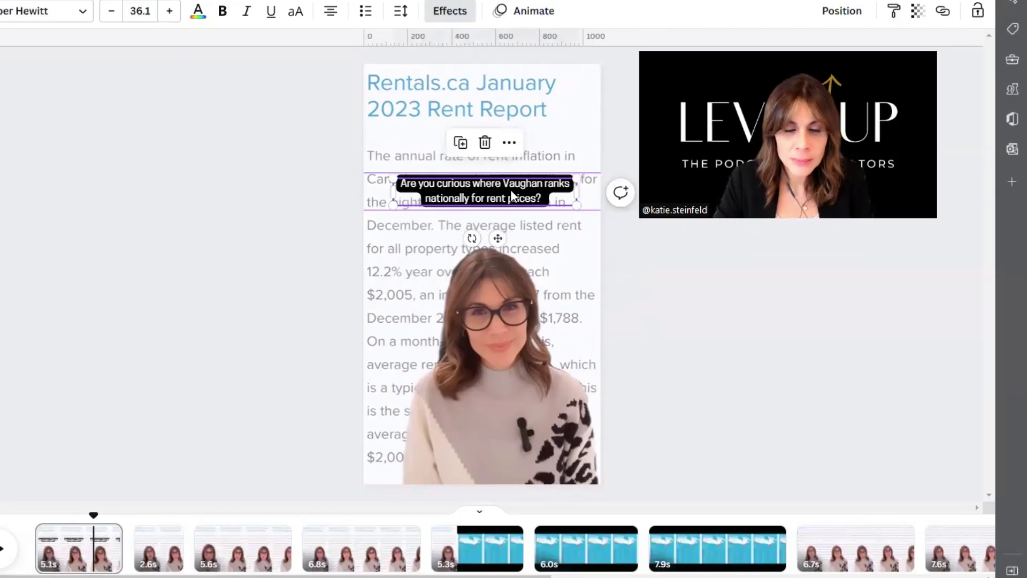
Preview the reel from the 2.6s clip to check the Vaughan caption carries over
{"action": "left_click", "coordinate": [161, 540]}
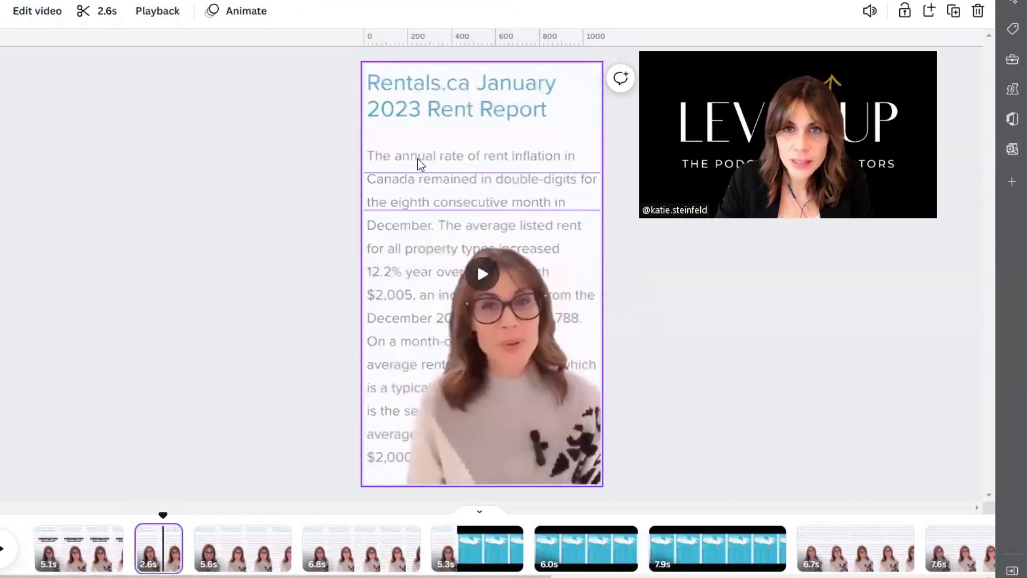
{"action": "left_click", "coordinate": [404, 185]}
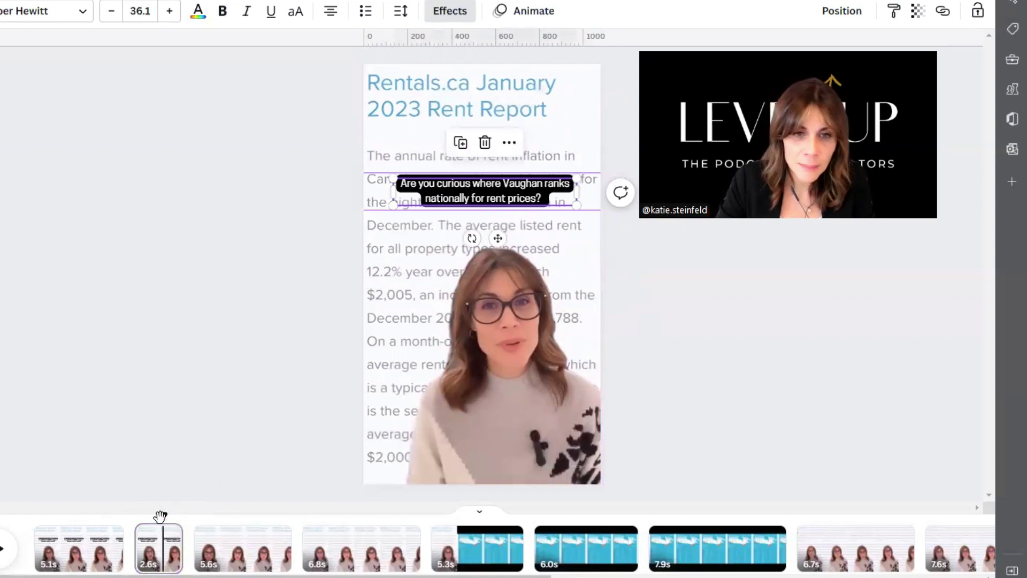
{"action": "left_click_drag", "start_coordinate": [163, 515], "coordinate": [135, 519]}
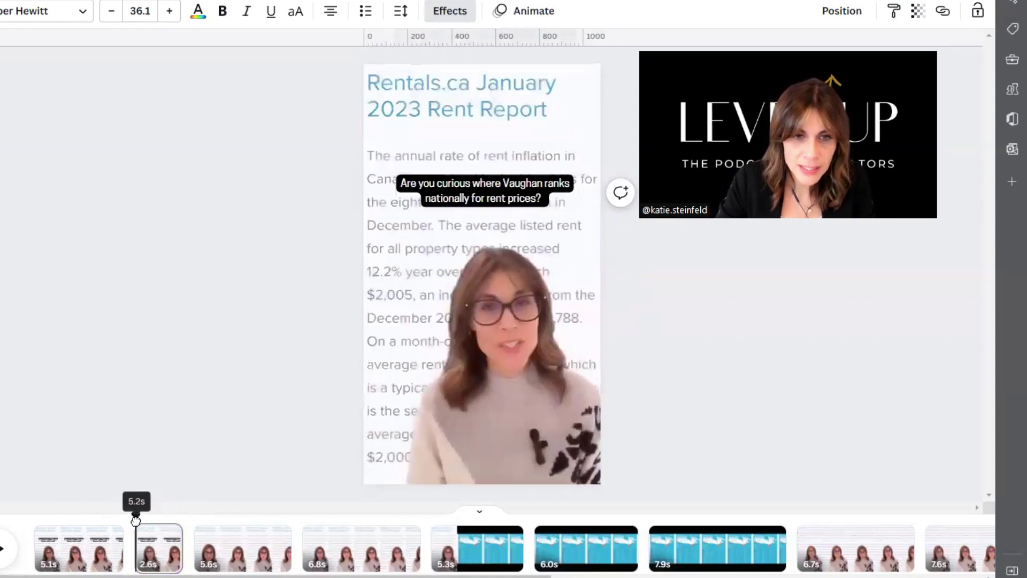
{"action": "left_click", "coordinate": [2, 554]}
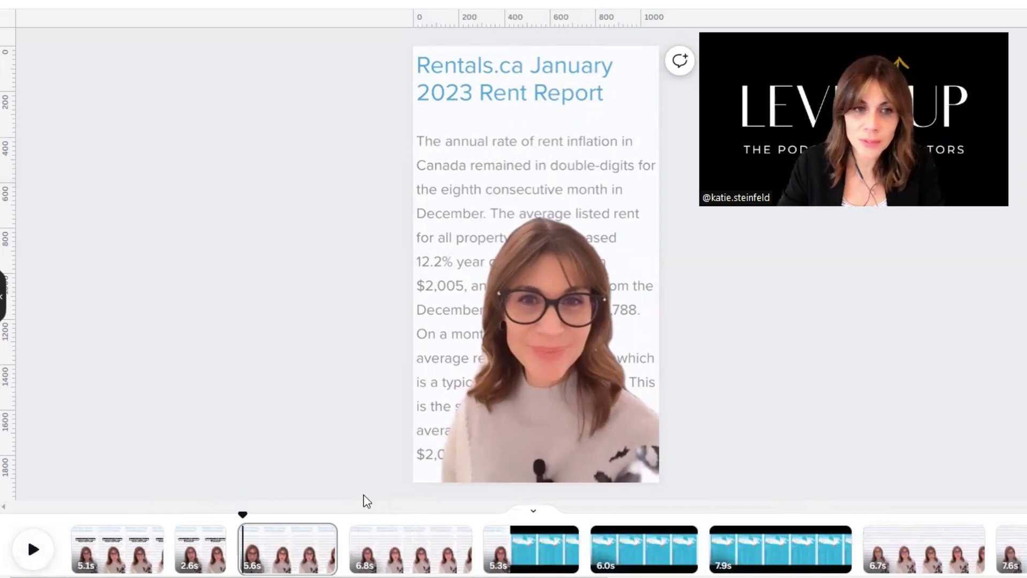
Play a short preview of the reel's captions, then pause it
{"action": "left_click", "coordinate": [649, 160]}
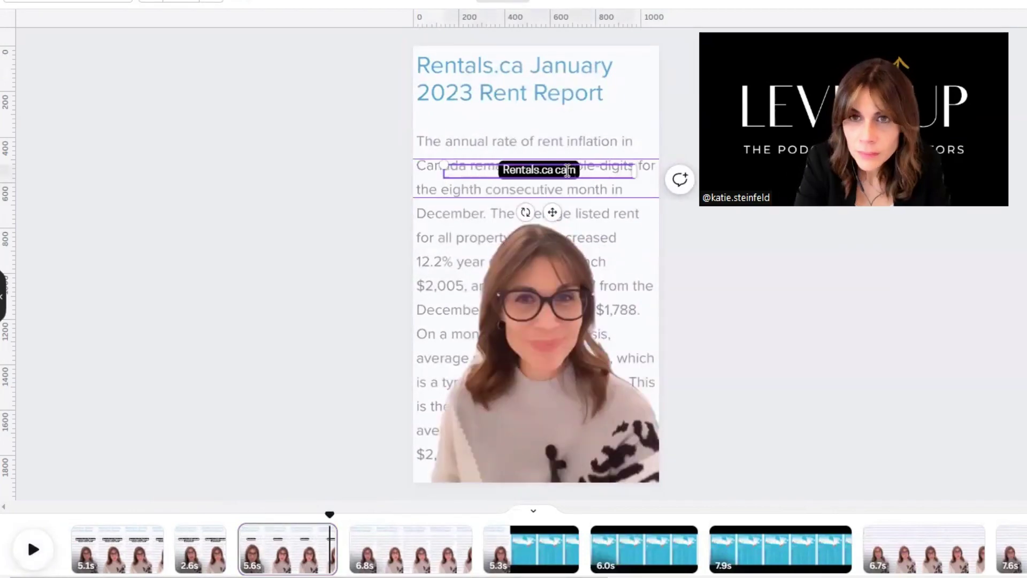
{"action": "key", "text": "space"}
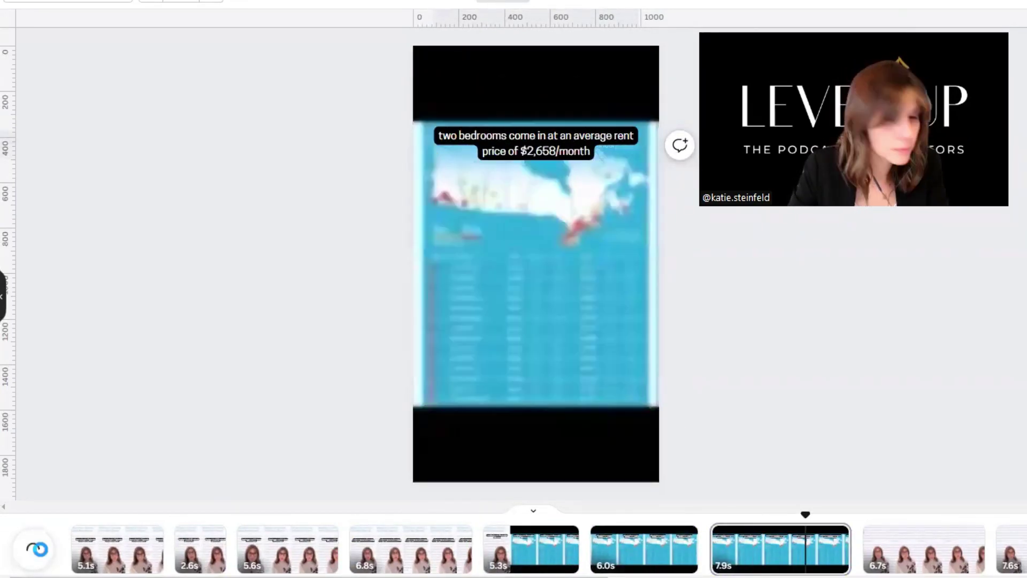
{"action": "left_click", "coordinate": [28, 551]}
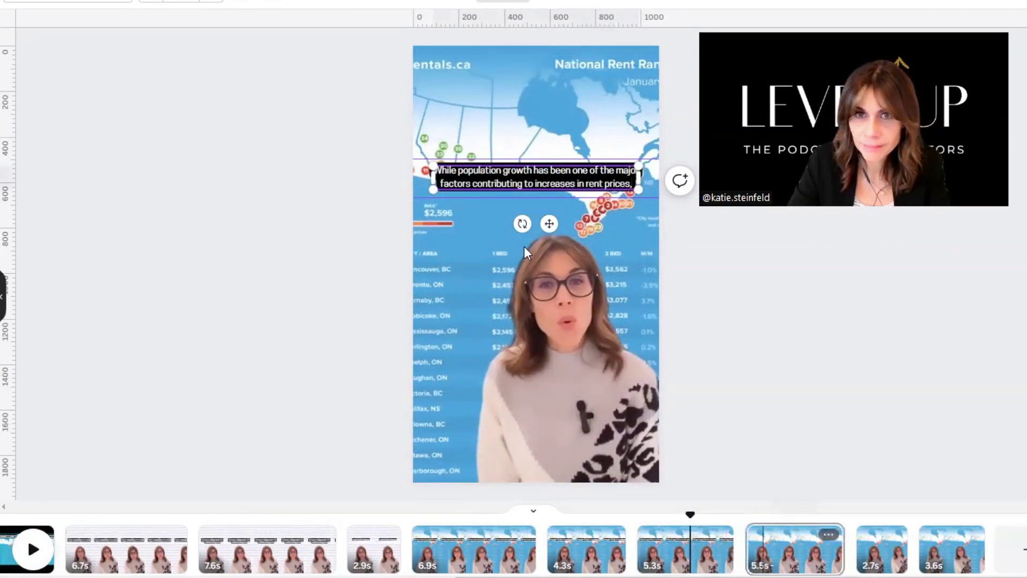
Lengthen the 2.7-second clip near the end to 3.0 seconds
{"action": "left_click", "coordinate": [857, 548]}
{"action": "left_click_drag", "start_coordinate": [855, 548], "coordinate": [850, 548]}
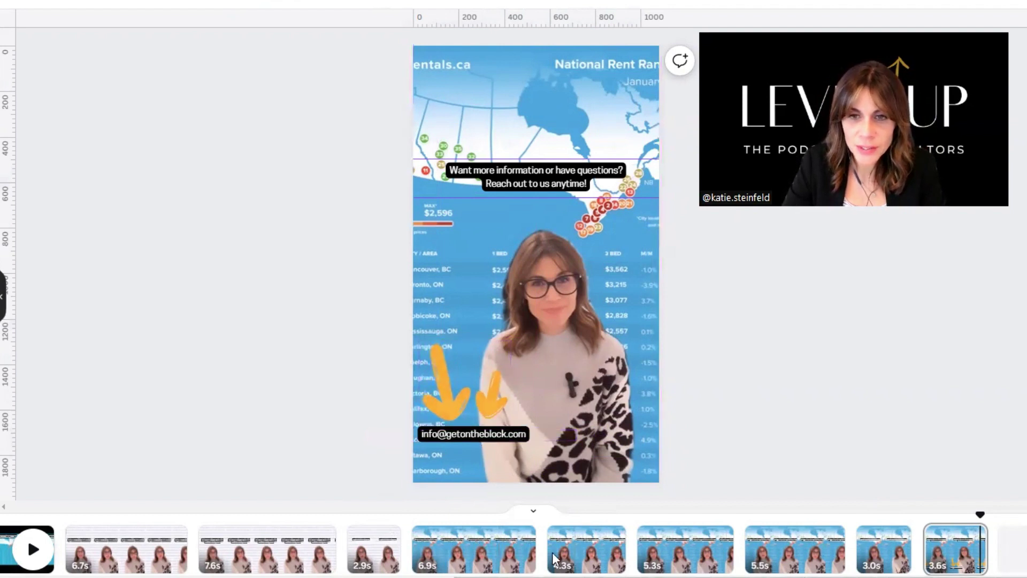
{"action": "scroll", "coordinate": [554, 559], "scroll_direction": "left", "scroll_amount": 2}
Return to the opening 5.1s clip and hide the side panel
{"action": "scroll", "coordinate": [554, 559], "scroll_direction": "left", "scroll_amount": 10}
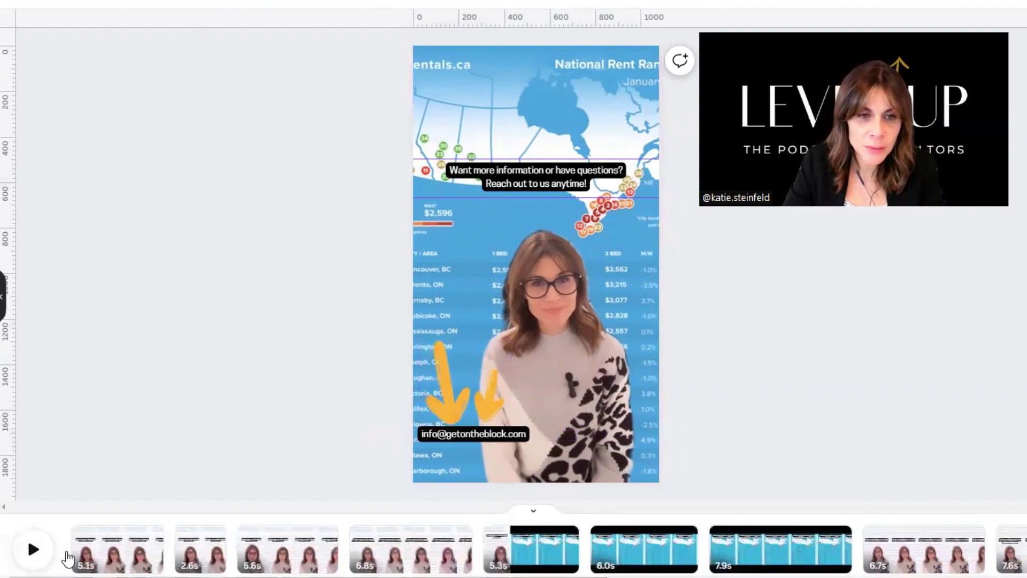
{"action": "left_click", "coordinate": [75, 553]}
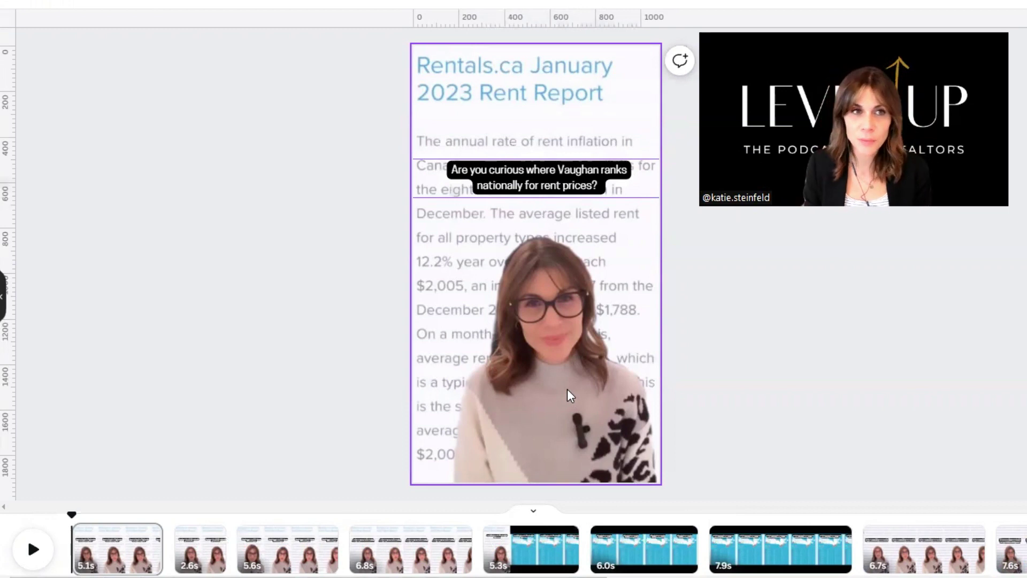
{"action": "left_click", "coordinate": [3, 299]}
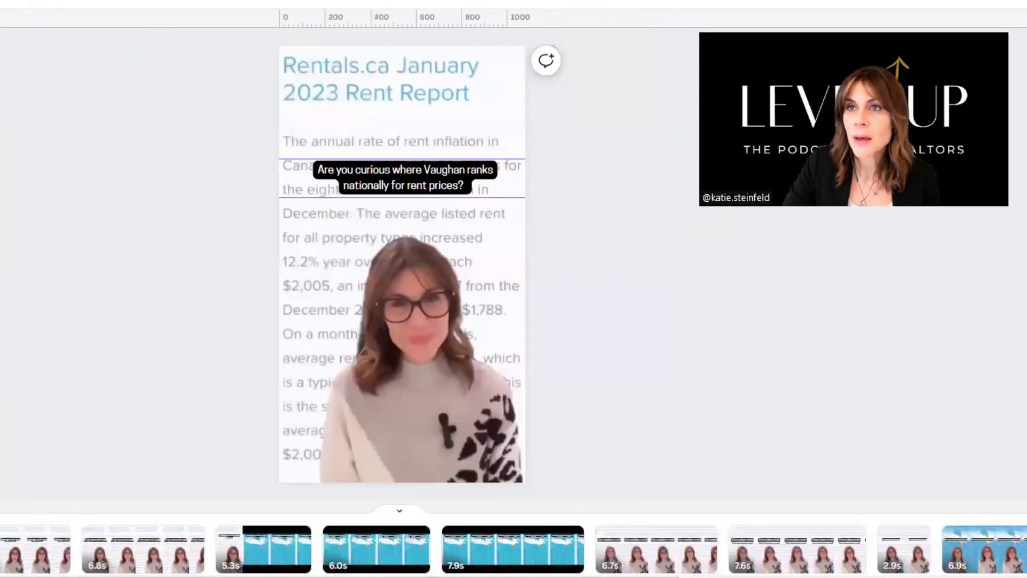
Download all 16 pages of the reel as an MP4 video at 4K (UHD) quality
{"action": "left_click", "coordinate": [986, 28]}
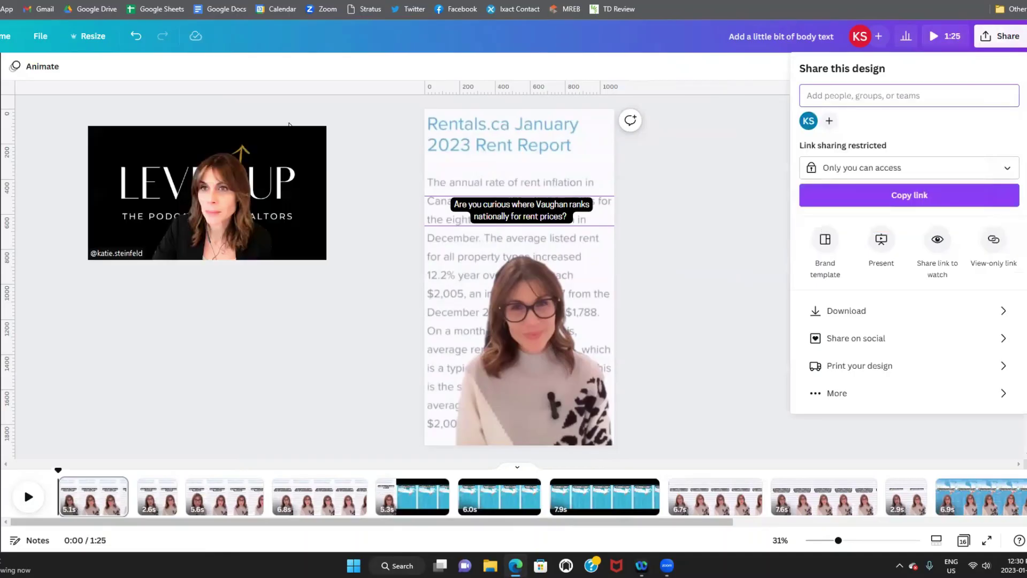
{"action": "left_click", "coordinate": [852, 321]}
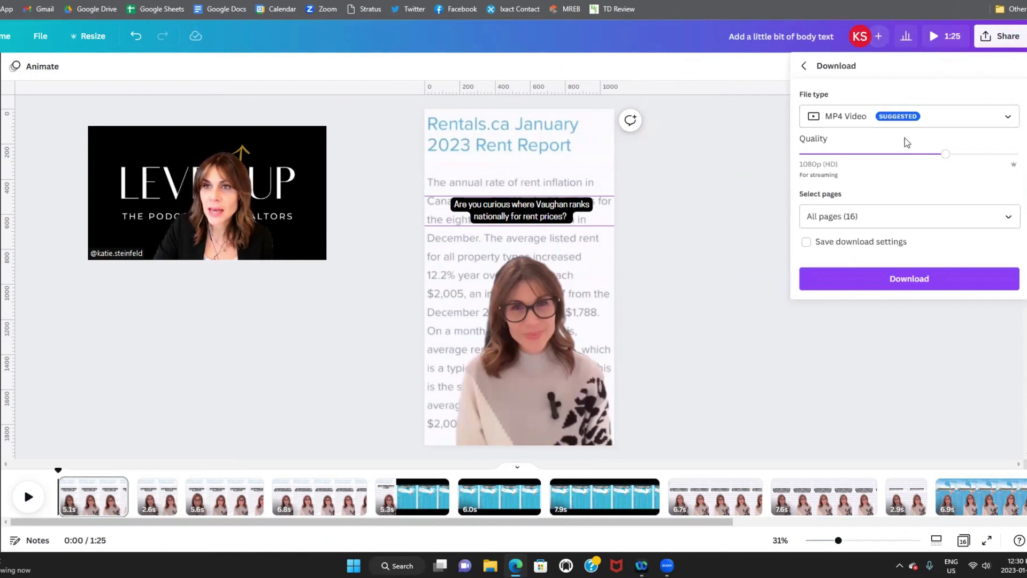
{"action": "left_click_drag", "start_coordinate": [945, 154], "coordinate": [1018, 154]}
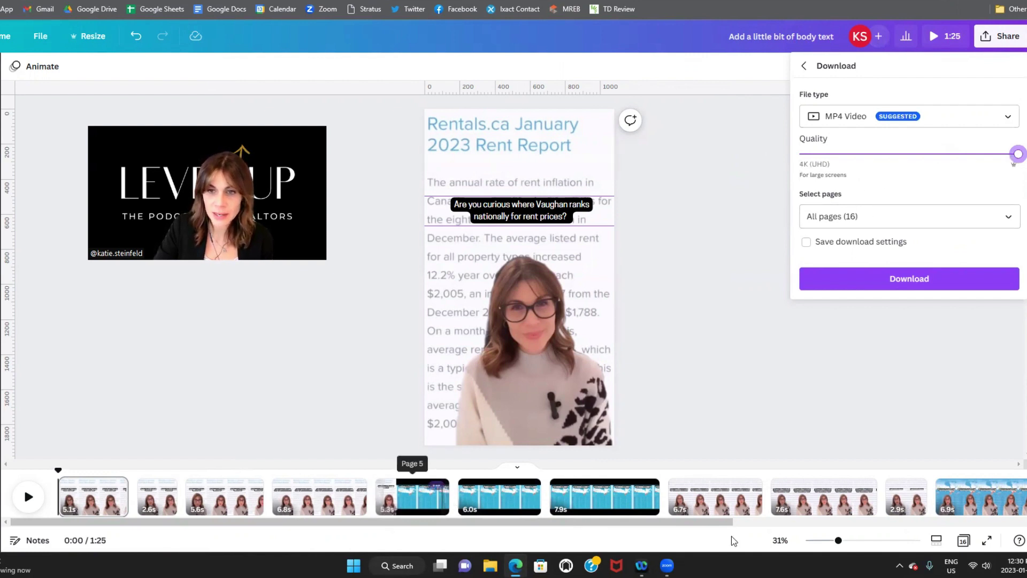
{"action": "left_click_drag", "start_coordinate": [451, 522], "coordinate": [1002, 501]}
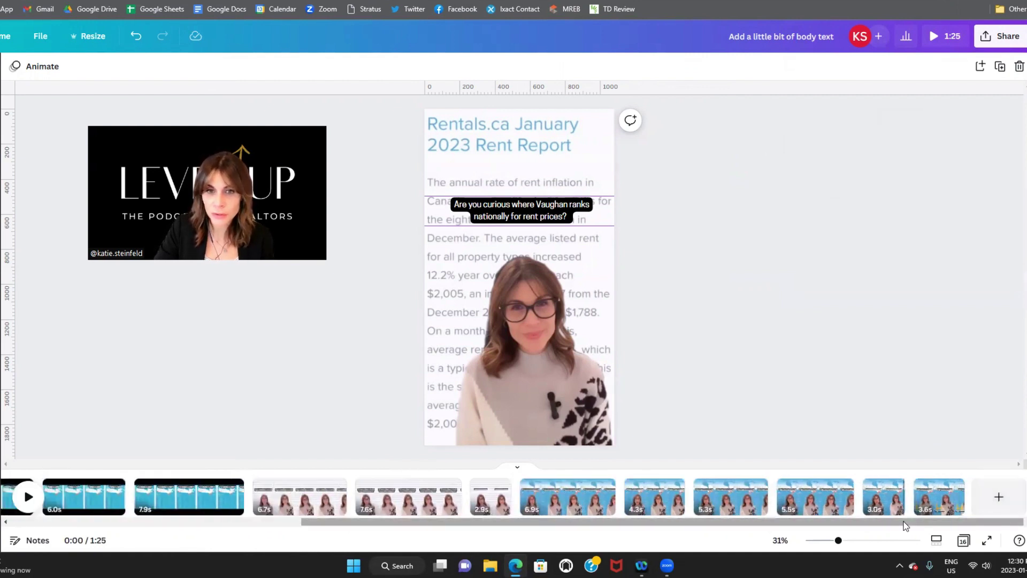
{"action": "scroll", "coordinate": [20, 489], "scroll_direction": "left", "scroll_amount": 8}
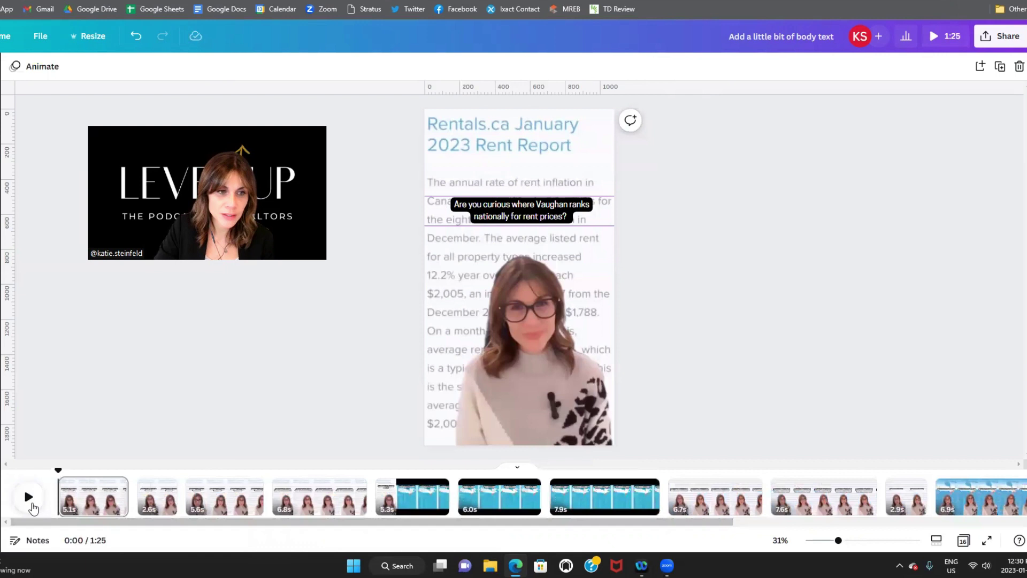
{"action": "mouse_move", "coordinate": [85, 503]}
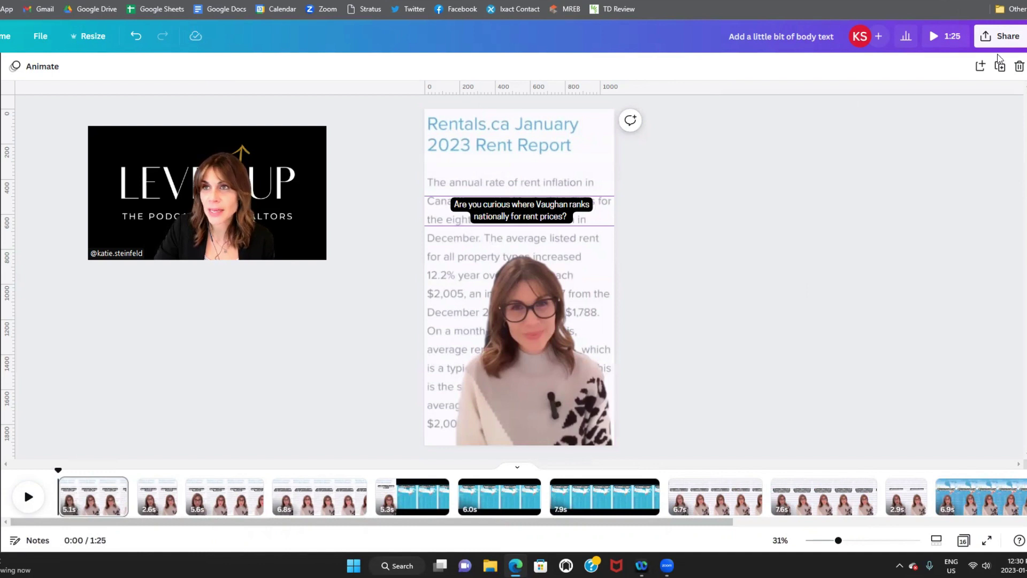
{"action": "left_click", "coordinate": [1000, 38]}
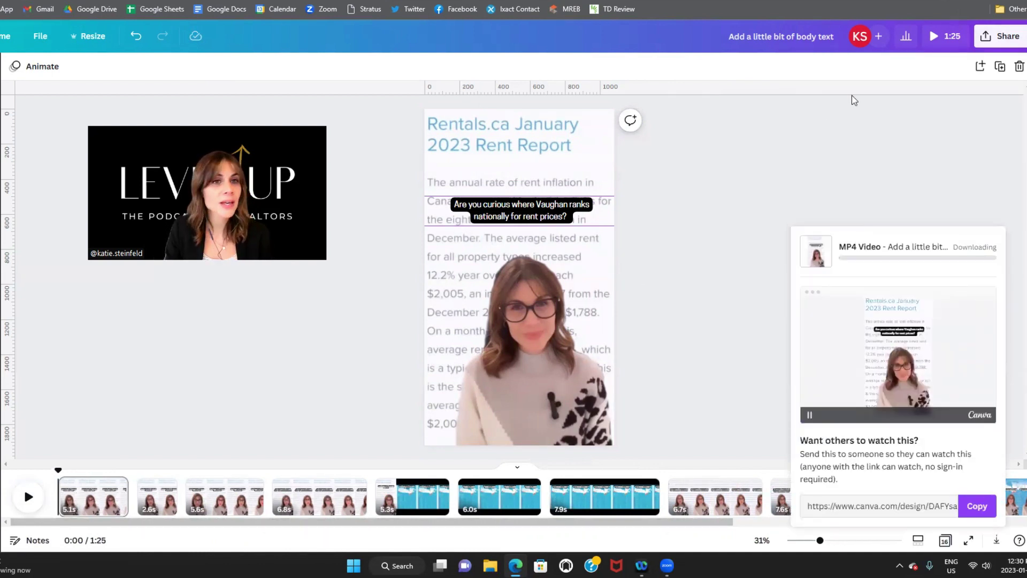